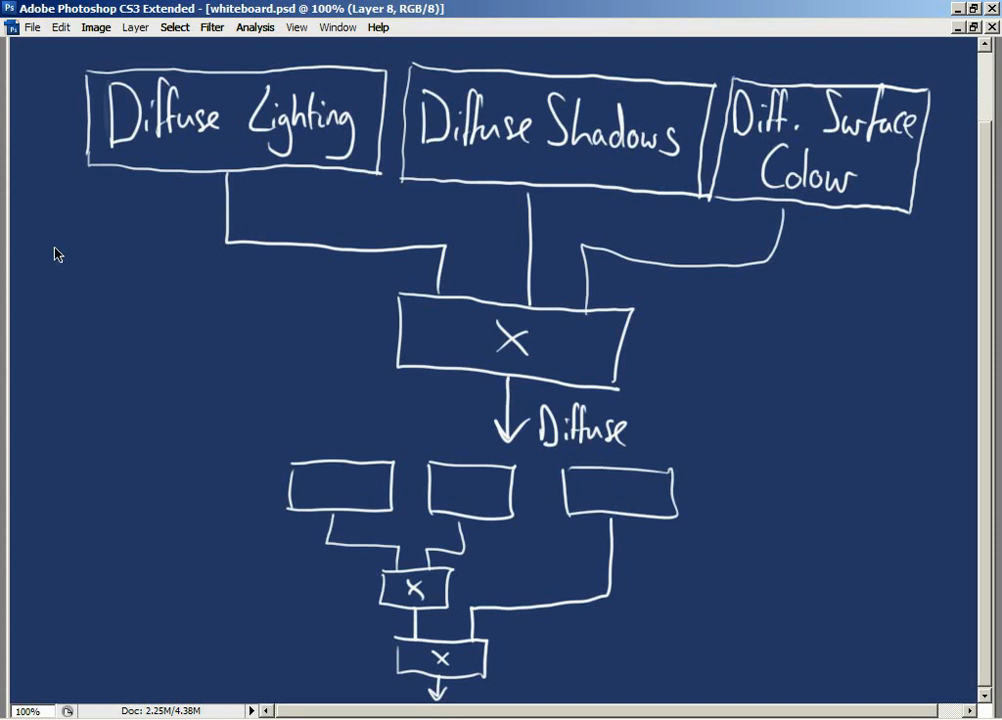
# Hide Layer 8 and bring up the dome and sphere sketch on Layer 6, selecting that layer
pyautogui.press('F7')
pyautogui.click(804, 144)
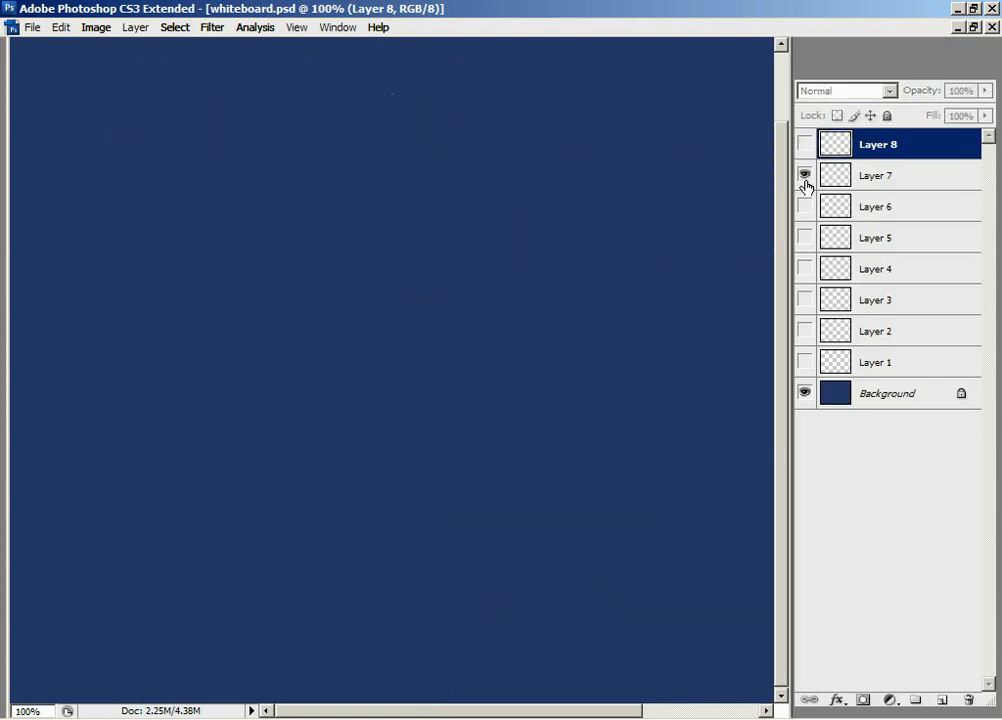
pyautogui.click(804, 206)
pyautogui.click(804, 206)
pyautogui.click(804, 206)
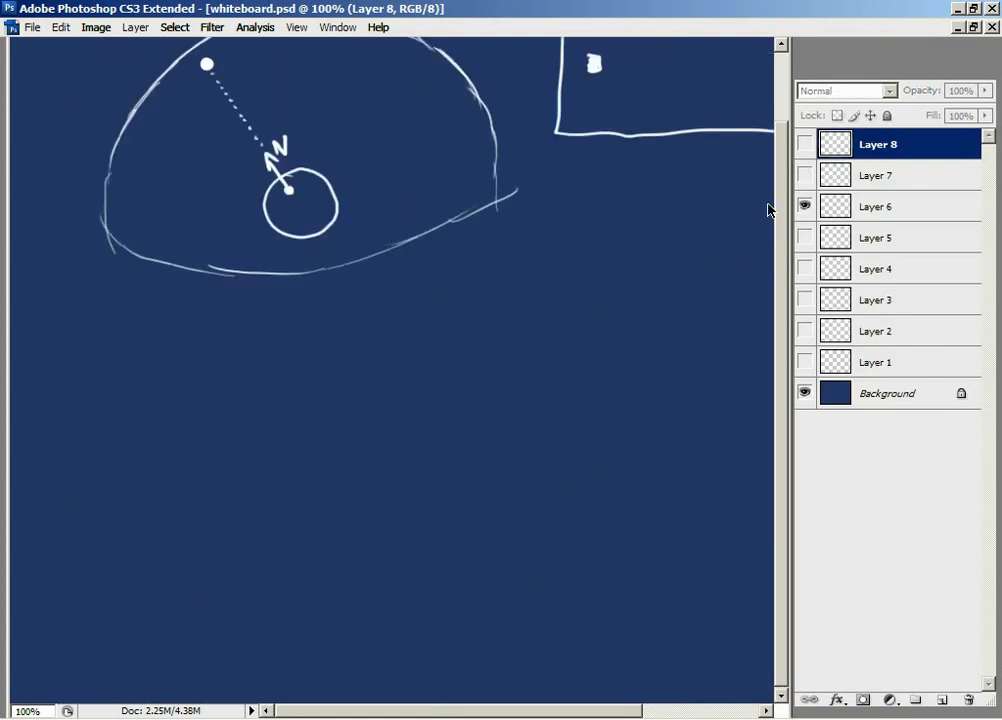
pyautogui.click(890, 216)
pyautogui.press('F7')
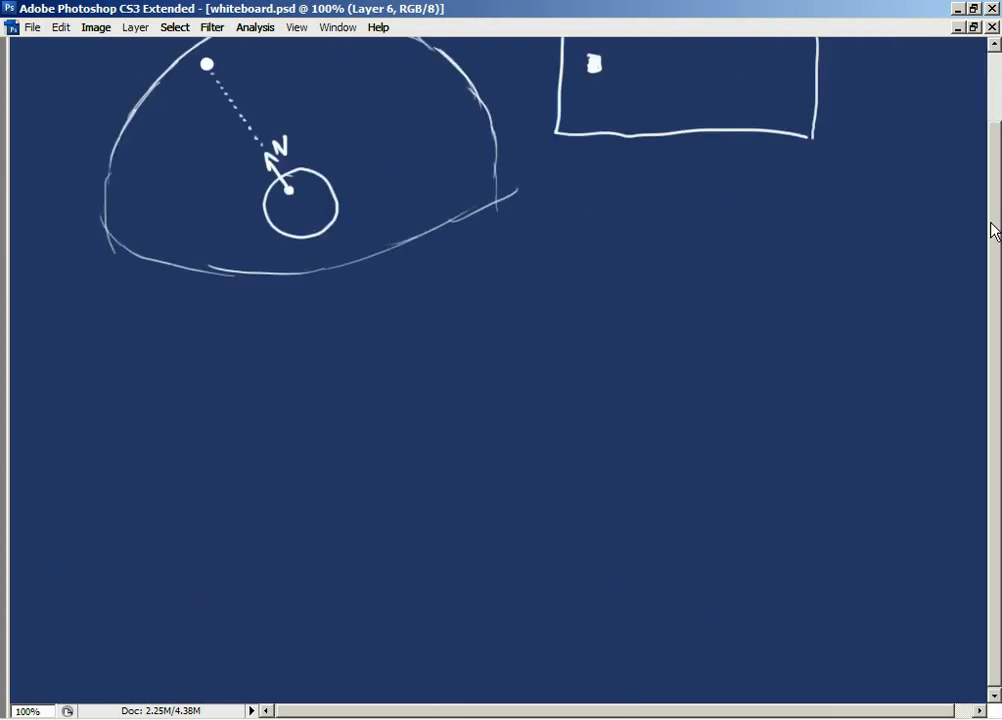
pyautogui.moveTo(991, 226); pyautogui.dragTo(877, 143)
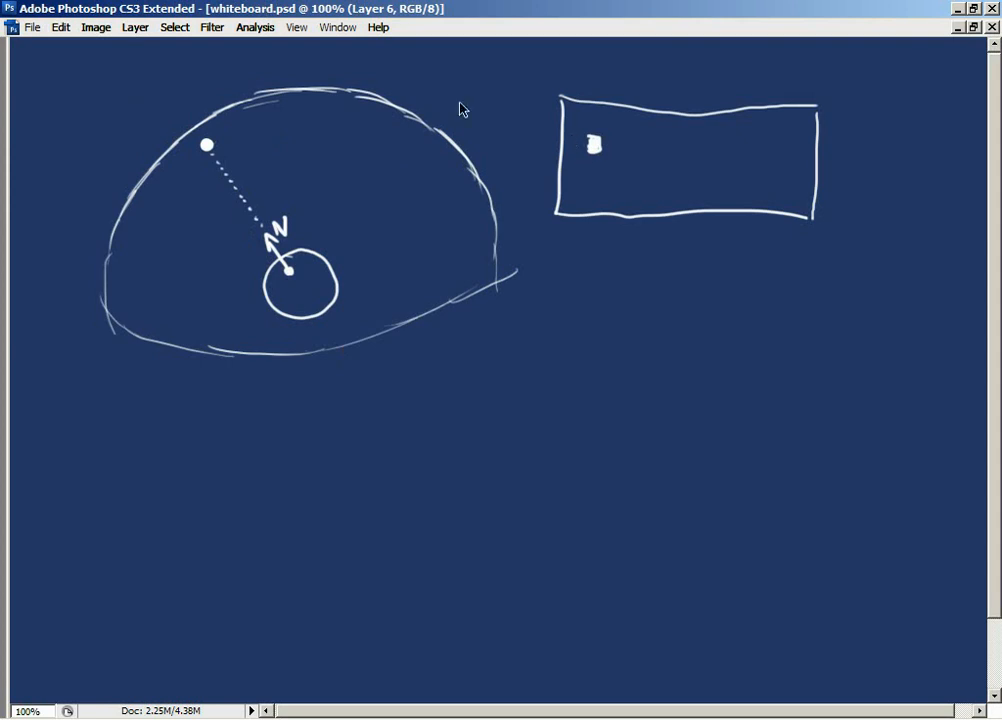
# Hide Layer 6 and create a new empty layer at the top of the layer stack
pyautogui.press('F7')
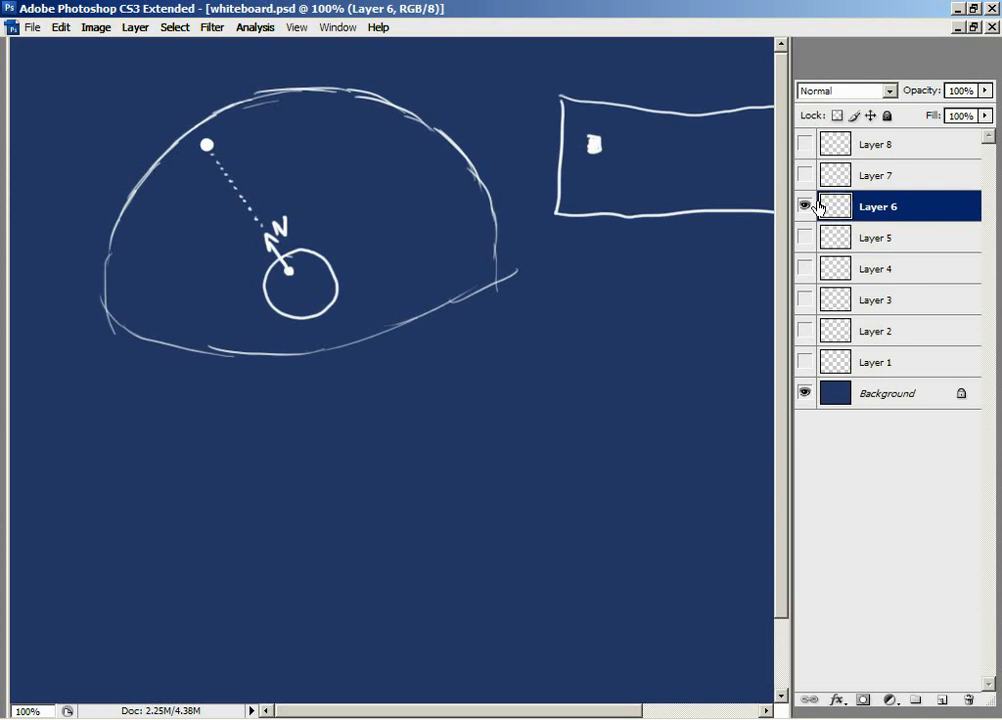
pyautogui.click(805, 205)
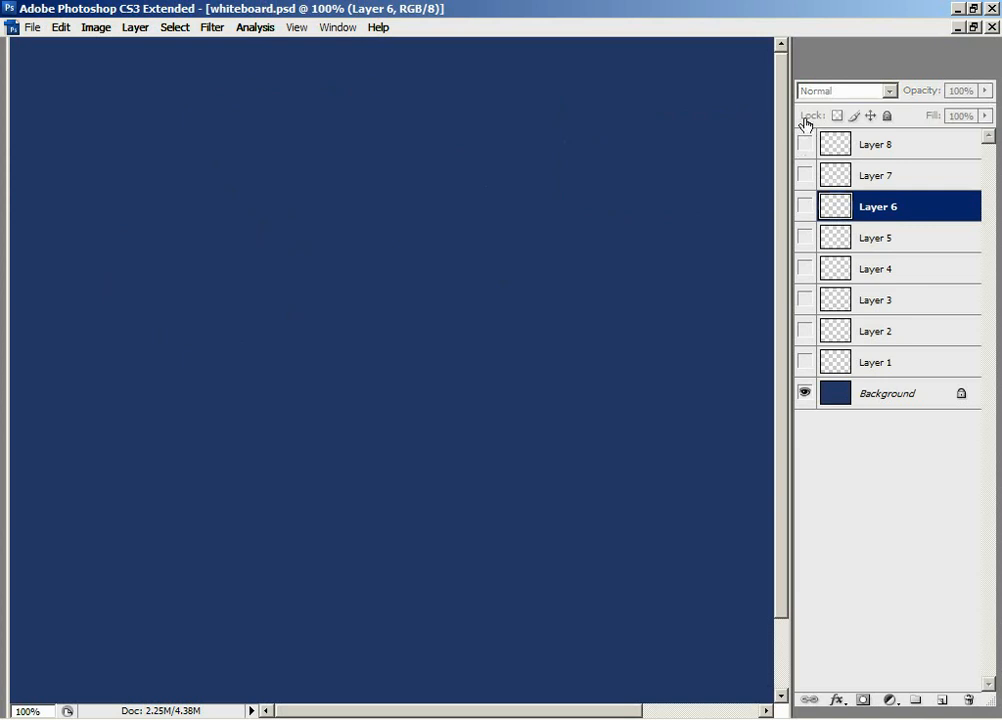
pyautogui.click(943, 700)
pyautogui.moveTo(845, 206); pyautogui.dragTo(872, 134)
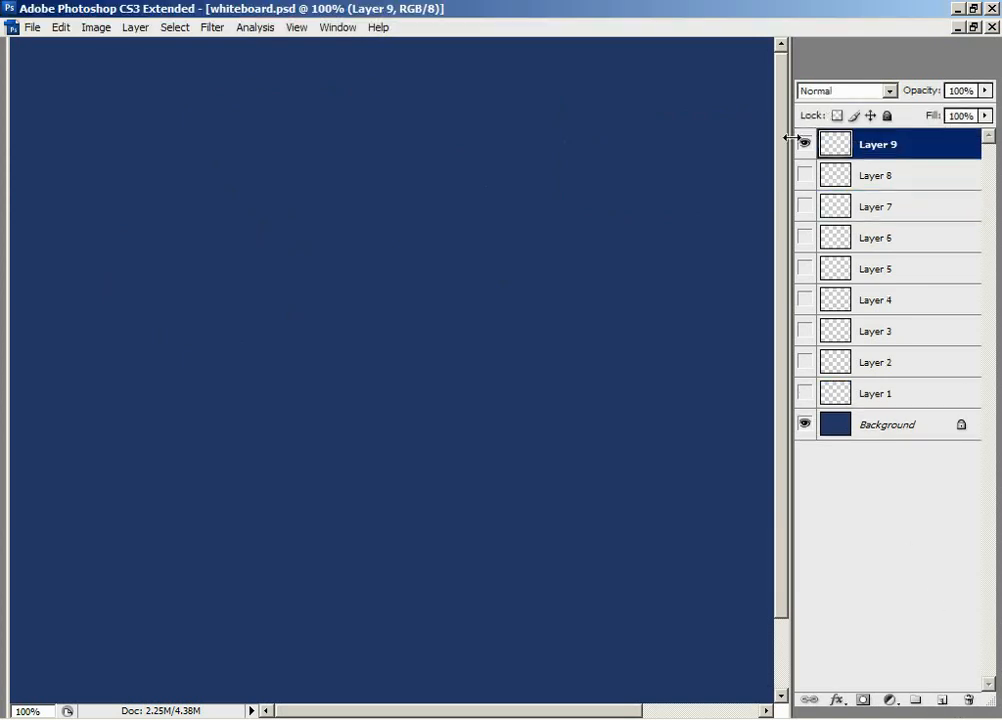
pyautogui.press('F7')
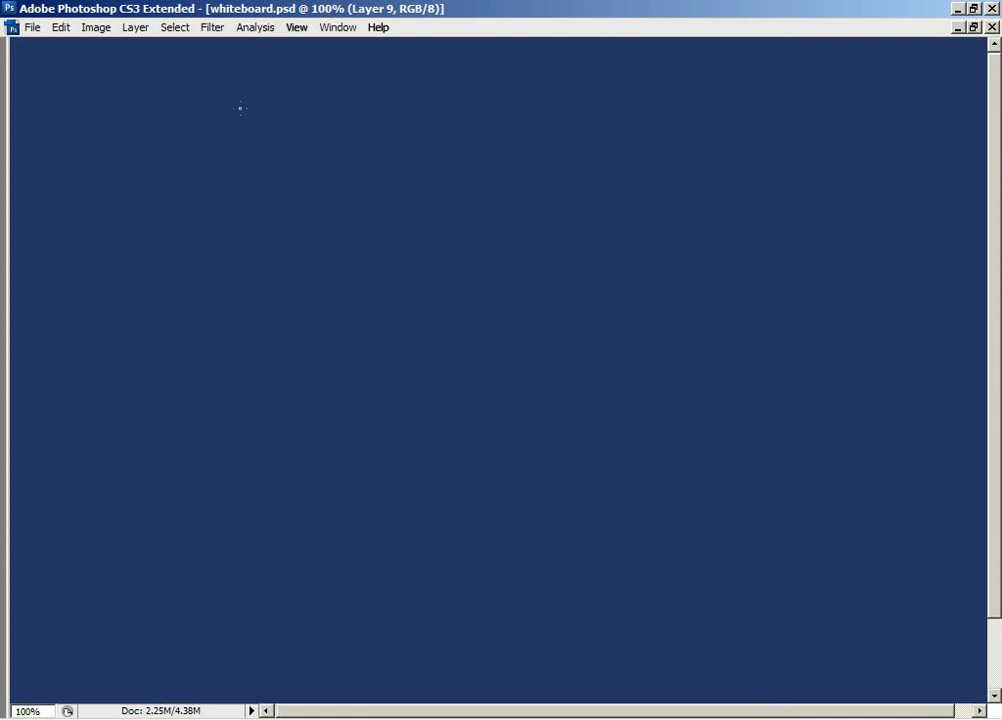
# Sketch a node box labelled "Env. Map" with a "color" output near its lower right edge
pyautogui.moveTo(385, 153)
pyautogui.mouseDown()
pyautogui.moveTo(384, 282)
pyautogui.moveTo(385, 156)
pyautogui.moveTo(496, 151)
pyautogui.moveTo(494, 313)
pyautogui.mouseUp()
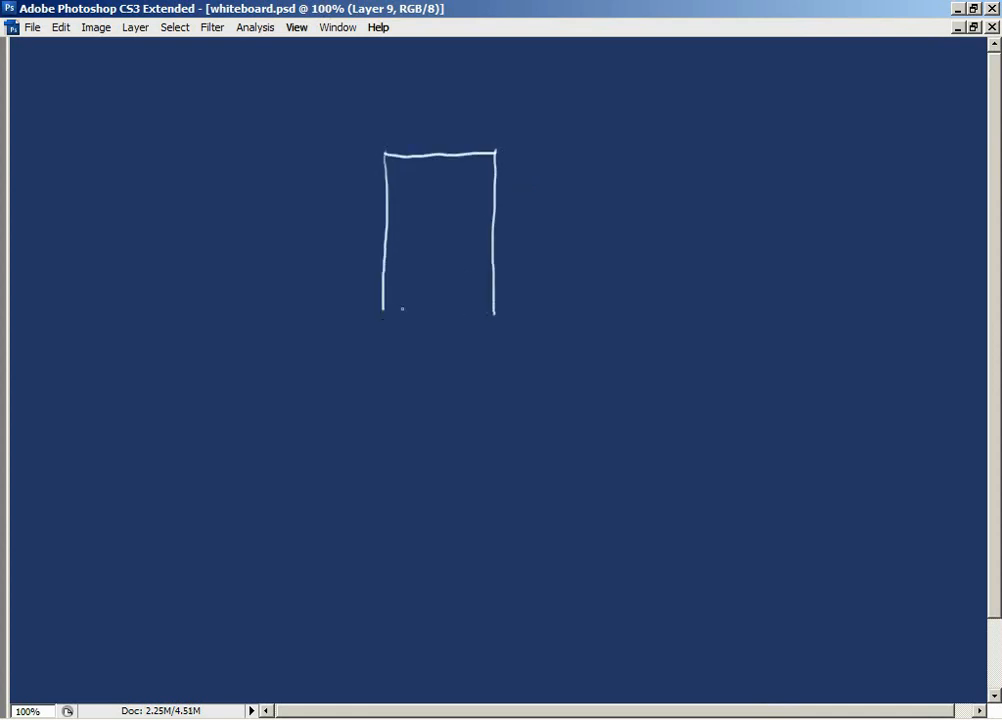
pyautogui.moveTo(384, 310); pyautogui.dragTo(493, 313)
pyautogui.moveTo(391, 165)
pyautogui.mouseDown()
pyautogui.moveTo(413, 180)
pyautogui.moveTo(430, 172)
pyautogui.moveTo(436, 187)
pyautogui.moveTo(452, 168)
pyautogui.moveTo(478, 189)
pyautogui.mouseUp()
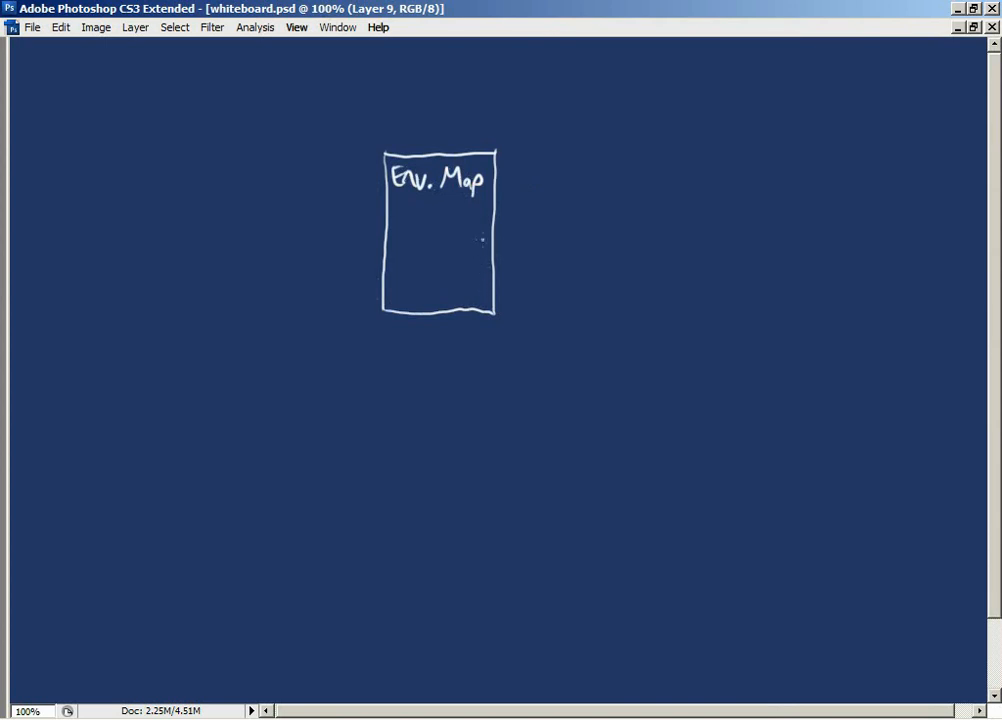
pyautogui.moveTo(463, 261)
pyautogui.mouseDown()
pyautogui.moveTo(460, 270)
pyautogui.moveTo(472, 258)
pyautogui.moveTo(489, 262)
pyautogui.mouseUp()
# Sketch a second box to the right of Env. Map, titled "output1" with a "Cf" input
pyautogui.moveTo(623, 183)
pyautogui.mouseDown()
pyautogui.moveTo(622, 288)
pyautogui.moveTo(722, 259)
pyautogui.moveTo(657, 293)
pyautogui.moveTo(624, 289)
pyautogui.mouseUp()
pyautogui.moveTo(641, 170); pyautogui.dragTo(717, 165)
pyautogui.moveTo(717, 163); pyautogui.dragTo(731, 178)
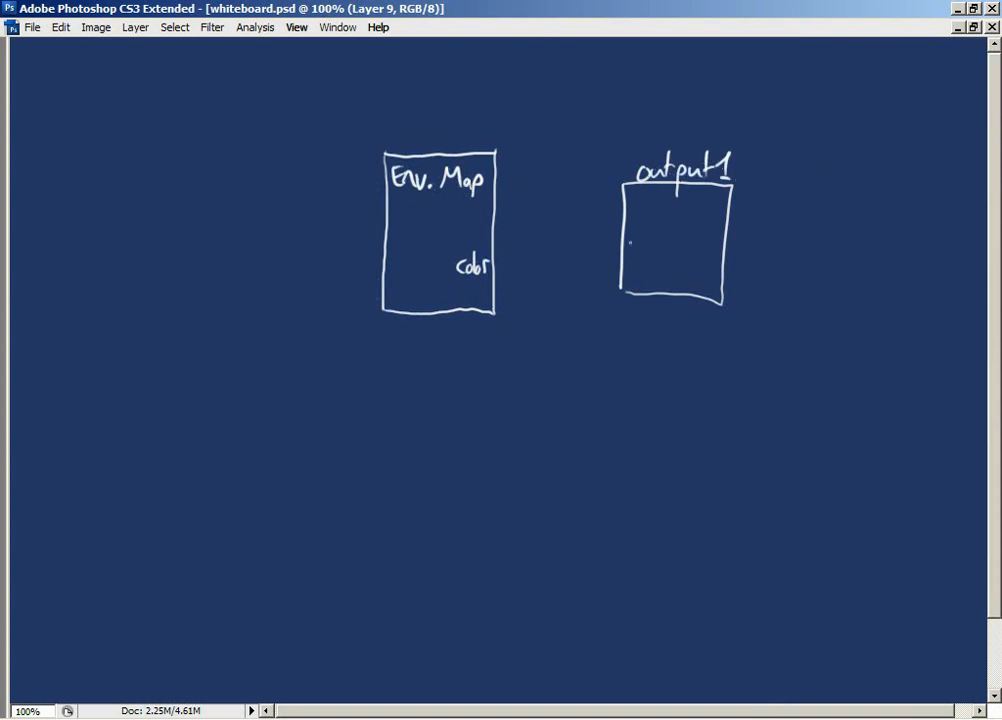
pyautogui.moveTo(641, 239)
pyautogui.mouseDown()
pyautogui.moveTo(632, 252)
pyautogui.moveTo(641, 262)
pyautogui.mouseUp()
pyautogui.moveTo(660, 232)
pyautogui.mouseDown()
pyautogui.moveTo(648, 268)
pyautogui.moveTo(656, 251)
pyautogui.mouseUp()
# Draw an arrow from the Env. Map color output to the Cf input of output1
pyautogui.moveTo(505, 269); pyautogui.dragTo(617, 262)
pyautogui.moveTo(601, 255); pyautogui.dragTo(606, 270)
pyautogui.moveTo(507, 269); pyautogui.dragTo(492, 269)
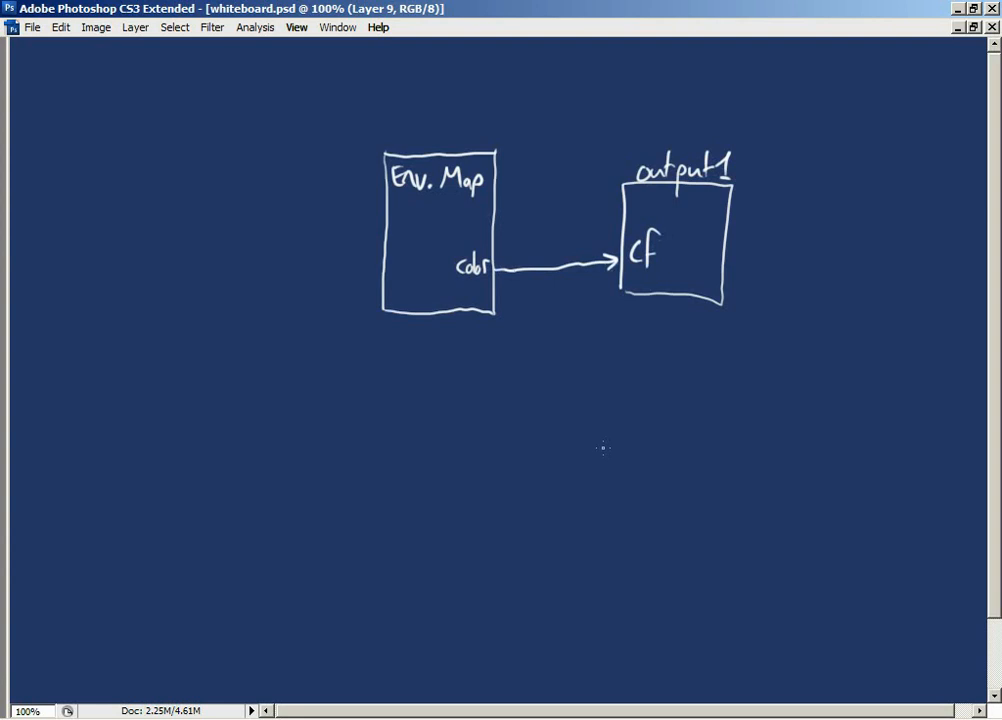
# Review the dome sketch on Layer 6 in place of Layer 9, and return to the Layer 9 node diagram
pyautogui.press('F7')
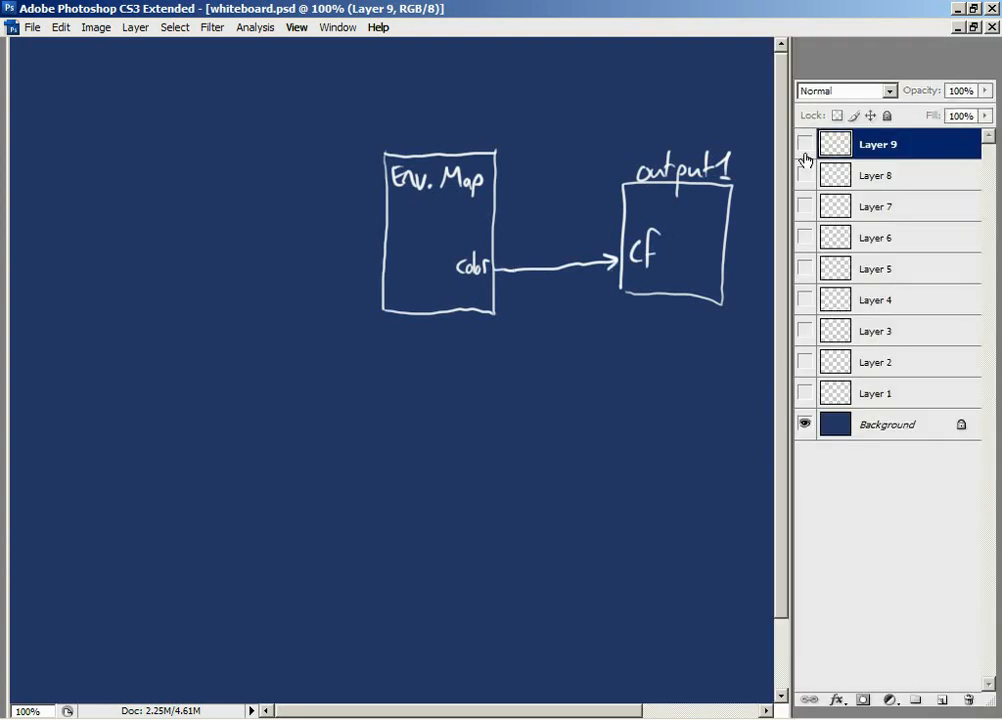
pyautogui.click(805, 144)
pyautogui.click(805, 206)
pyautogui.click(805, 206)
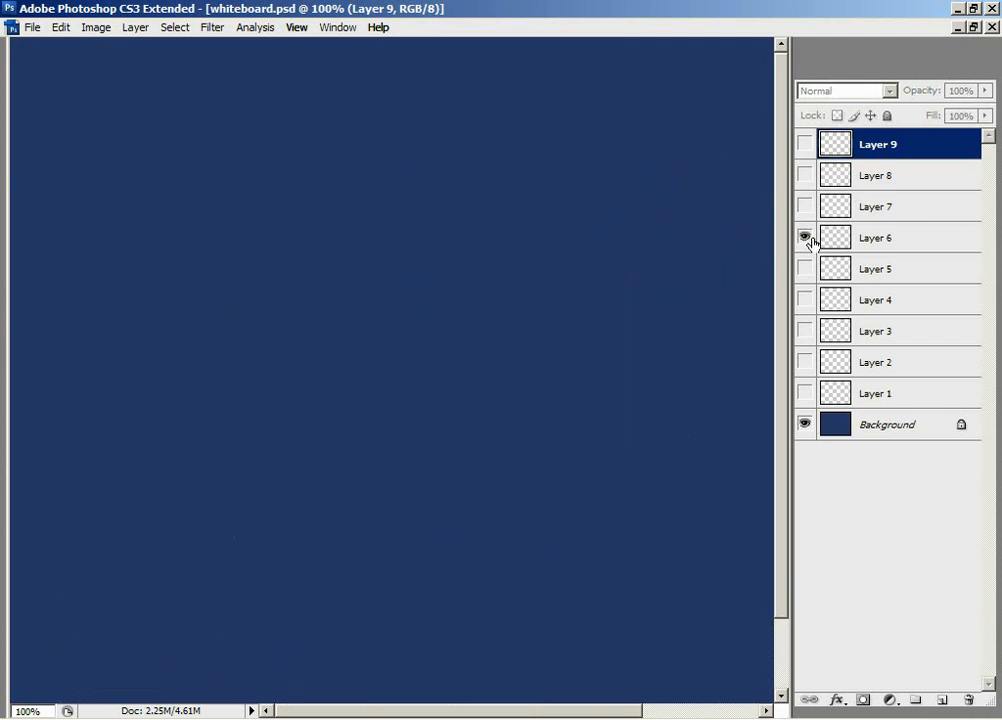
pyautogui.click(805, 237)
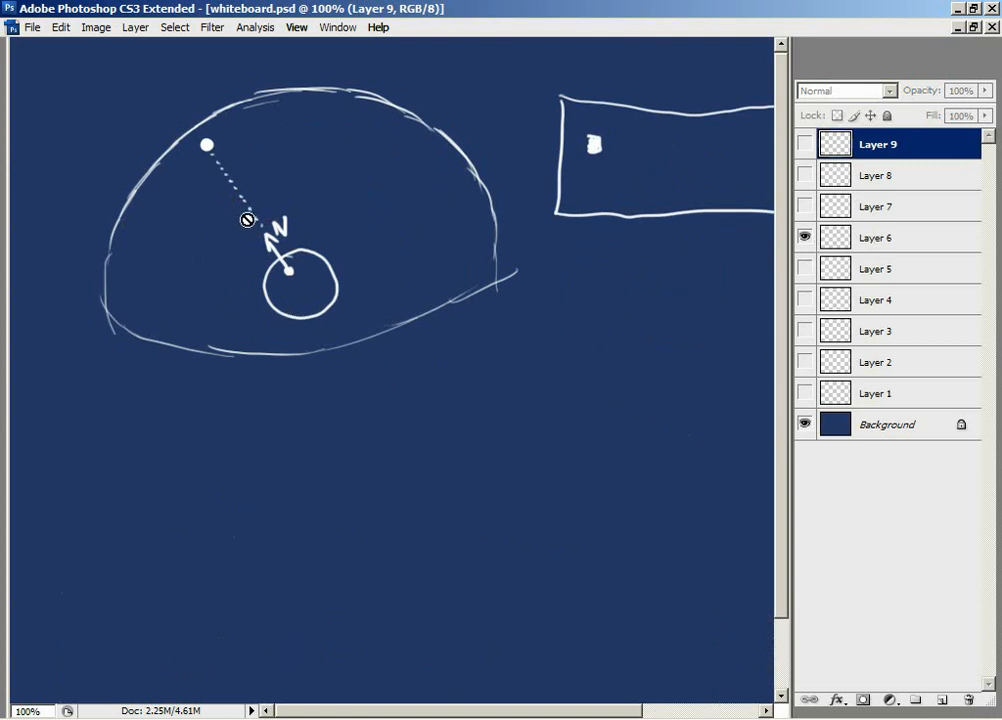
pyautogui.click(806, 236)
pyautogui.click(804, 143)
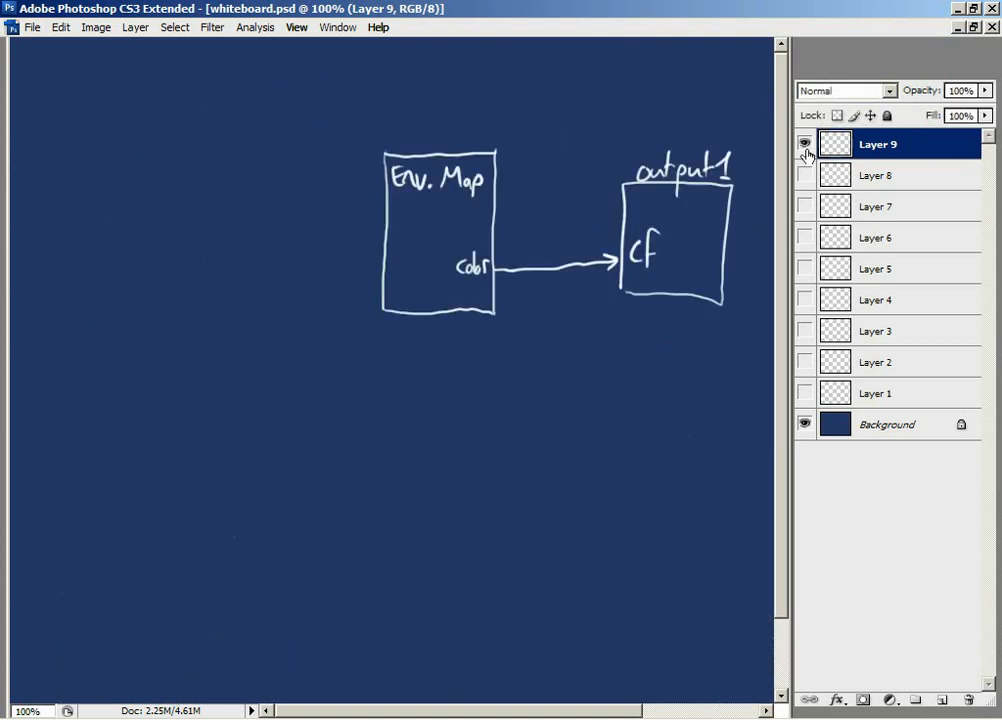
pyautogui.press('Tab')
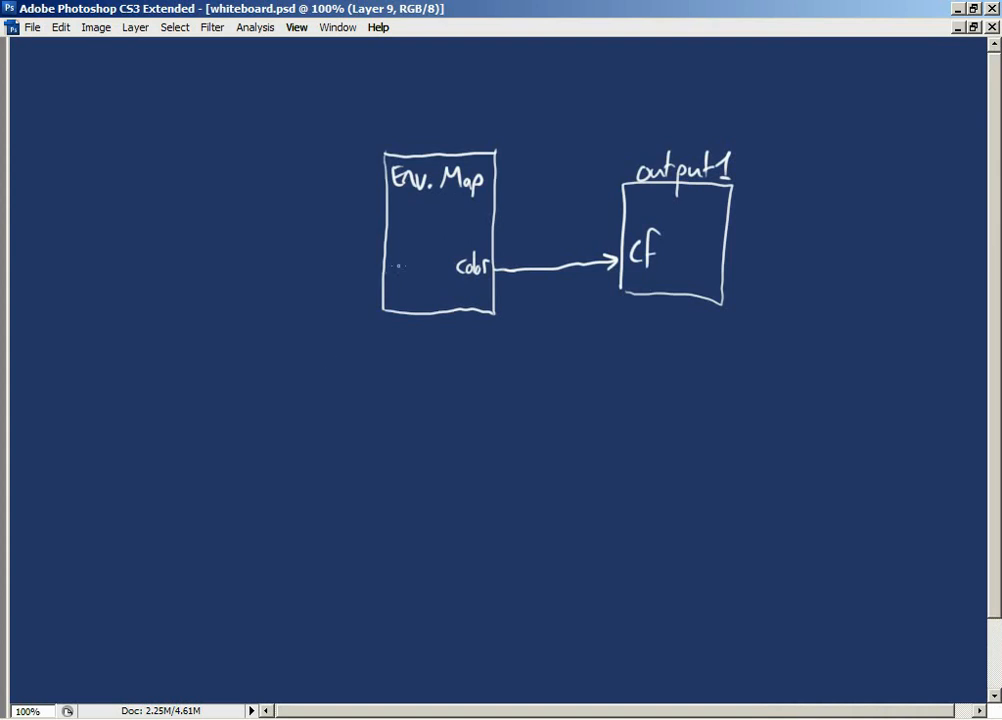
# Add a "dir" input to the Env. Map box and sketch a "Global Variables" box titled "global1" to its left
pyautogui.moveTo(401, 260)
pyautogui.mouseDown()
pyautogui.moveTo(396, 275)
pyautogui.moveTo(424, 262)
pyautogui.mouseUp()
pyautogui.moveTo(86, 139)
pyautogui.mouseDown()
pyautogui.moveTo(90, 278)
pyautogui.moveTo(163, 137)
pyautogui.moveTo(181, 250)
pyautogui.moveTo(103, 318)
pyautogui.moveTo(90, 272)
pyautogui.mouseUp()
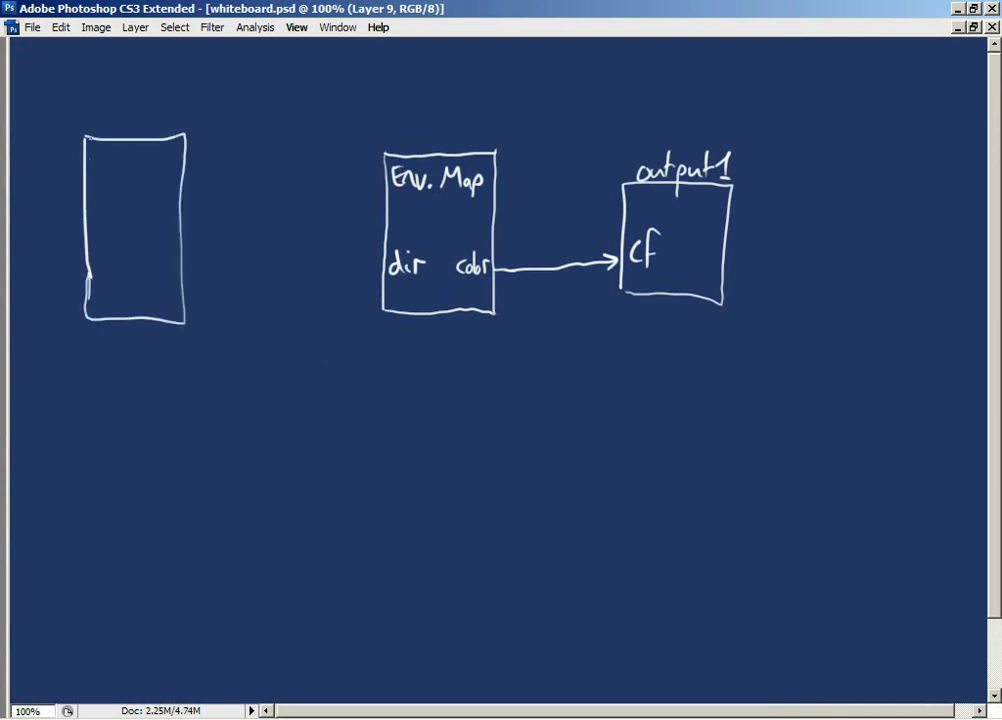
pyautogui.moveTo(102, 152)
pyautogui.mouseDown()
pyautogui.moveTo(120, 172)
pyautogui.moveTo(145, 170)
pyautogui.moveTo(100, 205)
pyautogui.moveTo(167, 201)
pyautogui.mouseUp()
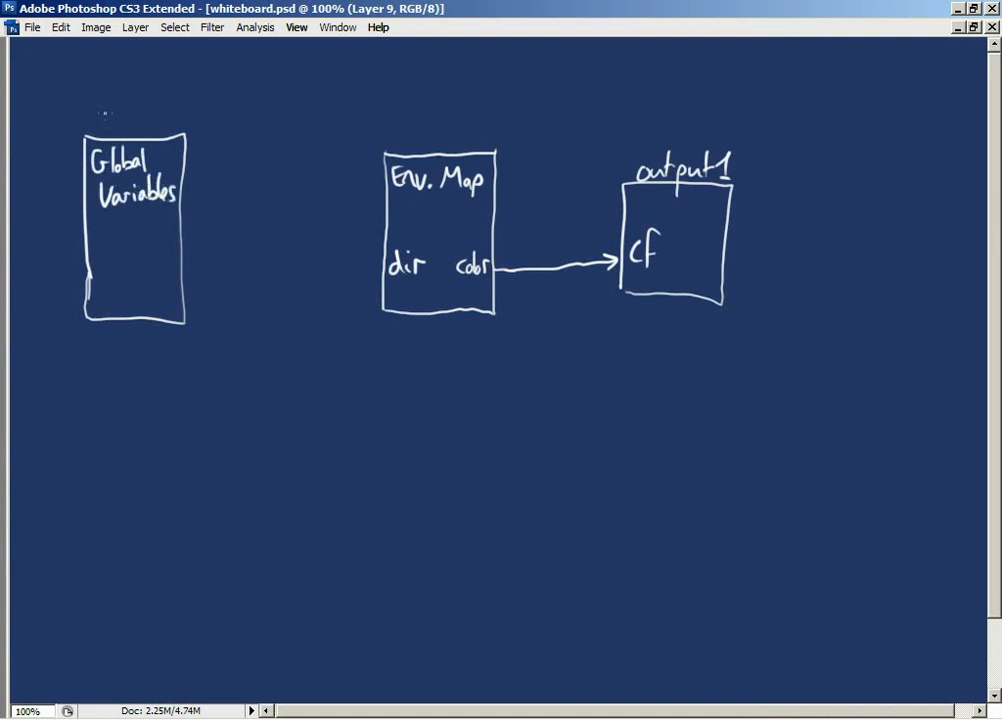
pyautogui.moveTo(104, 113)
pyautogui.mouseDown()
pyautogui.moveTo(105, 128)
pyautogui.moveTo(140, 120)
pyautogui.moveTo(155, 100)
pyautogui.moveTo(163, 128)
pyautogui.mouseUp()
pyautogui.moveTo(171, 112)
pyautogui.mouseDown()
pyautogui.moveTo(178, 100)
pyautogui.moveTo(177, 127)
pyautogui.mouseUp()
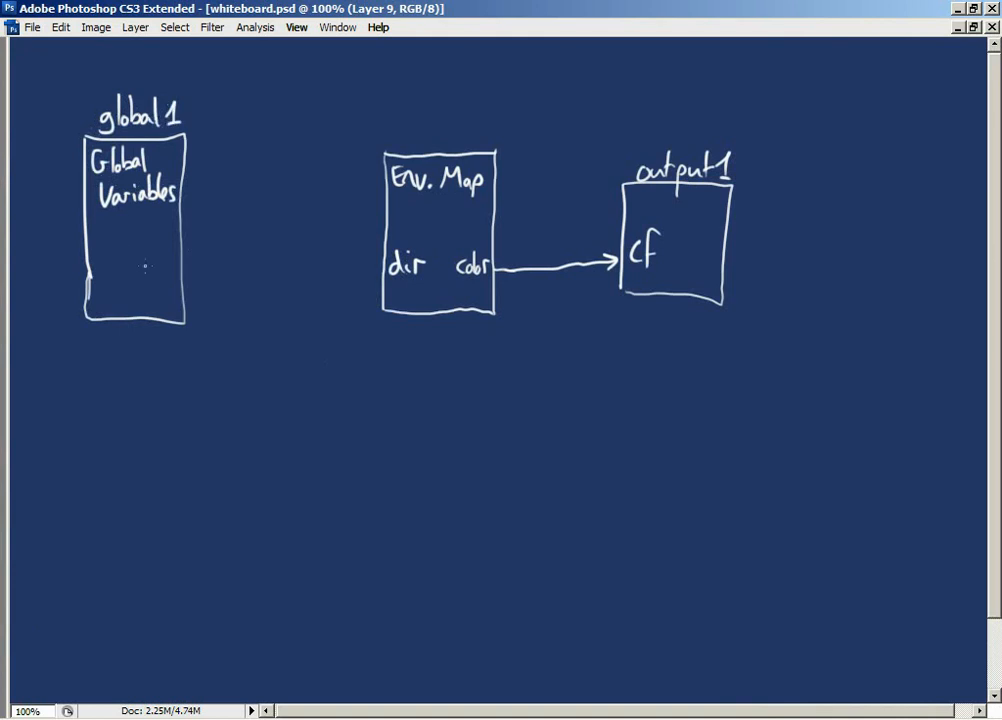
# Write an "N" output in the Global Variables box and draw an arrow from it to the dir input
pyautogui.moveTo(147, 276)
pyautogui.mouseDown()
pyautogui.moveTo(164, 247)
pyautogui.moveTo(197, 265)
pyautogui.moveTo(386, 260)
pyautogui.mouseUp()
pyautogui.moveTo(373, 250); pyautogui.dragTo(376, 270)
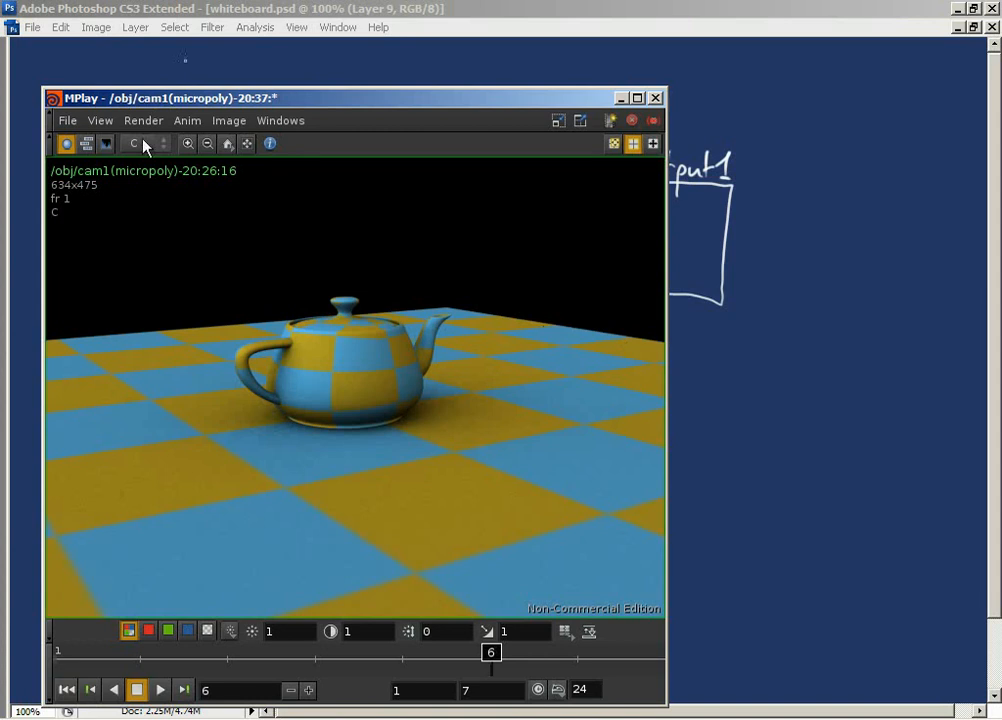
# Compare the teapot renders at frames 6 and 7 in MPlay, and put the viewer away
pyautogui.moveTo(491, 655); pyautogui.dragTo(578, 658)
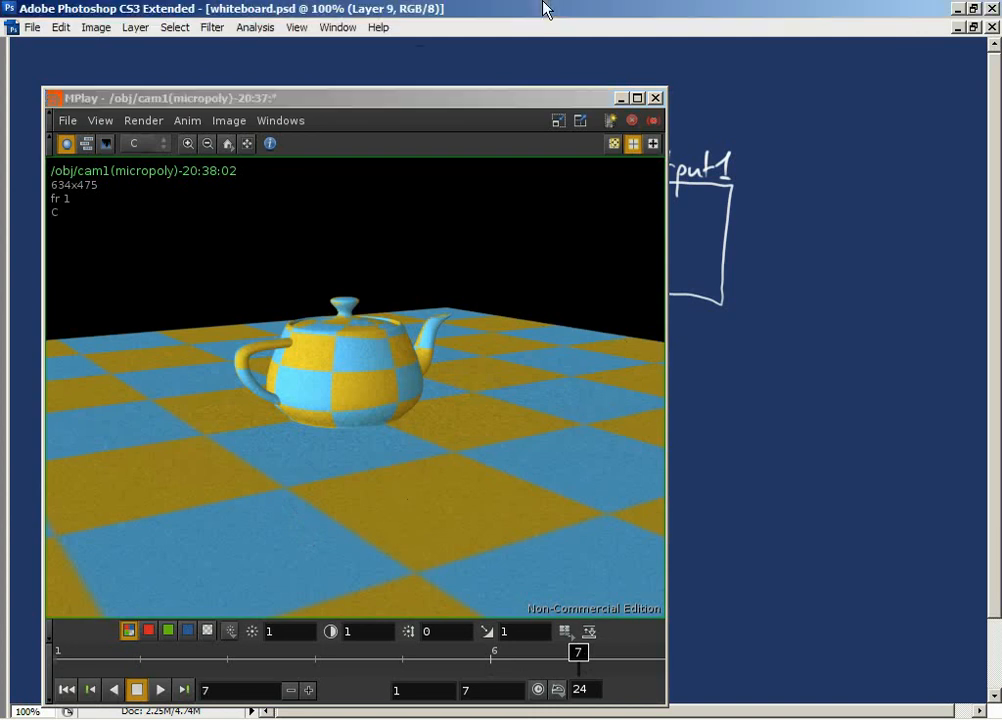
pyautogui.click(621, 98)
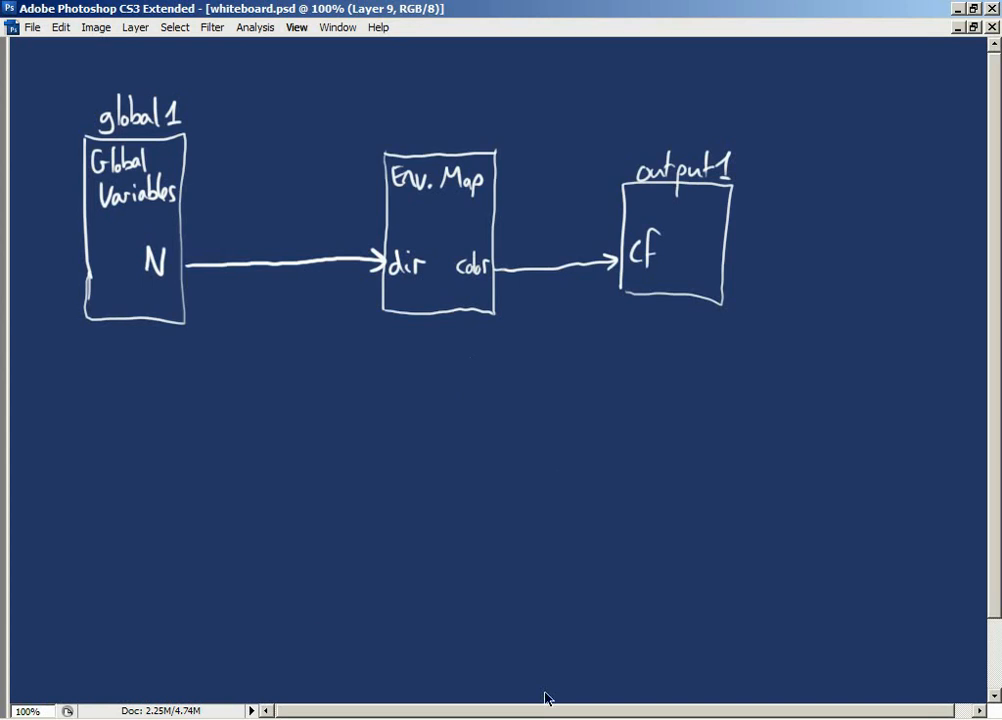
# Switch to Houdini and delete the object-level node lying below and to the right of cam1
pyautogui.hotkey('alt', 'Tab')
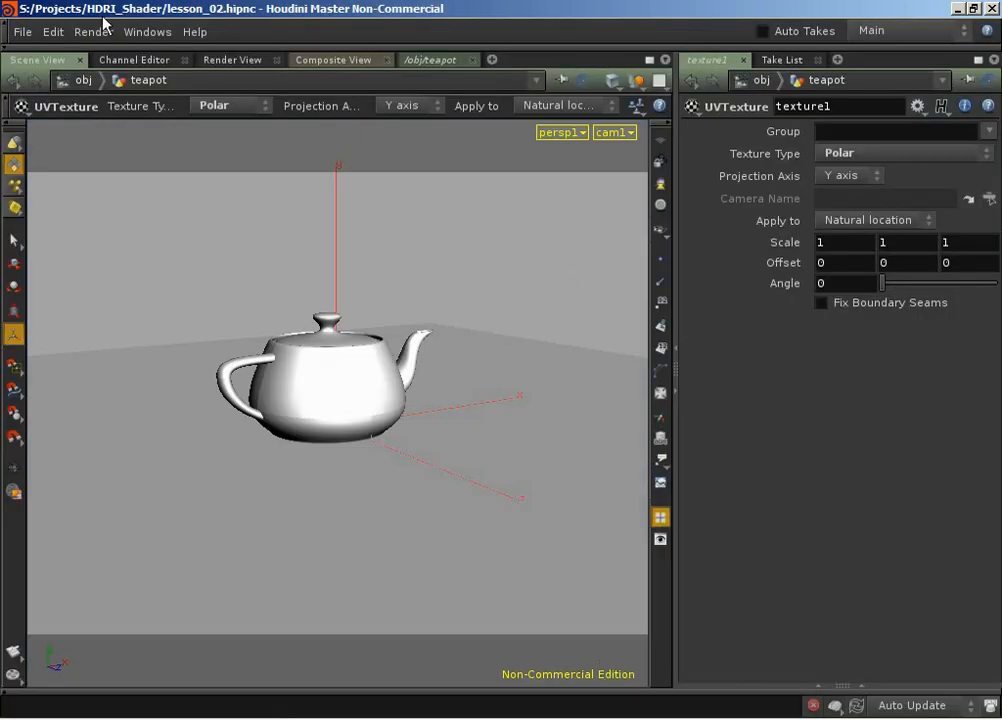
pyautogui.click(443, 60)
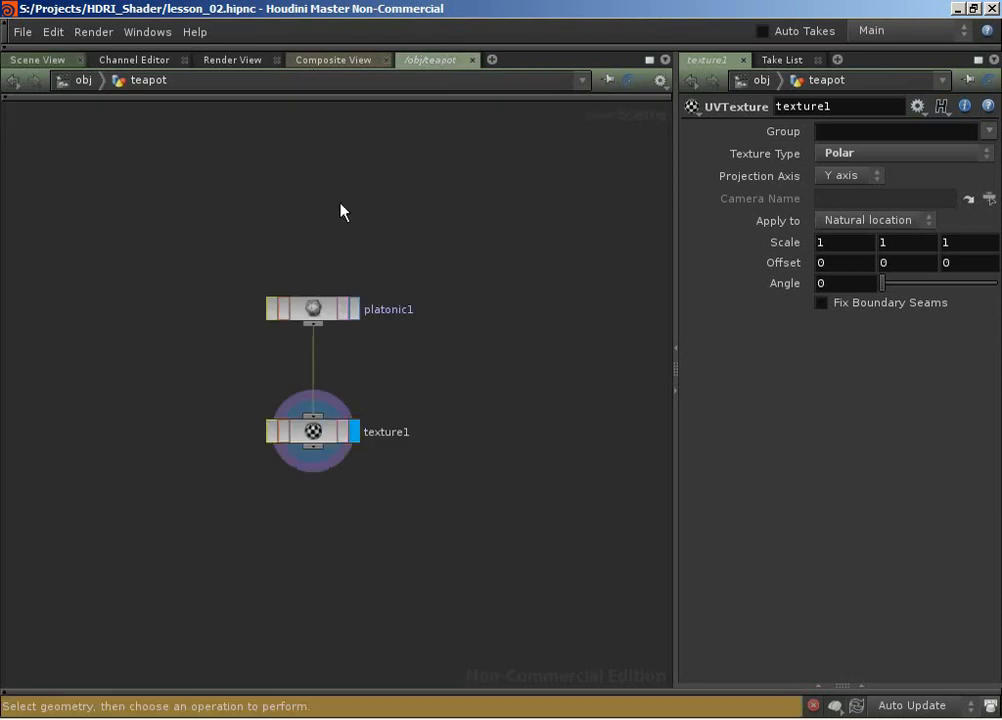
pyautogui.press('u')
pyautogui.moveTo(549, 599); pyautogui.dragTo(395, 490)
pyautogui.press('Delete')
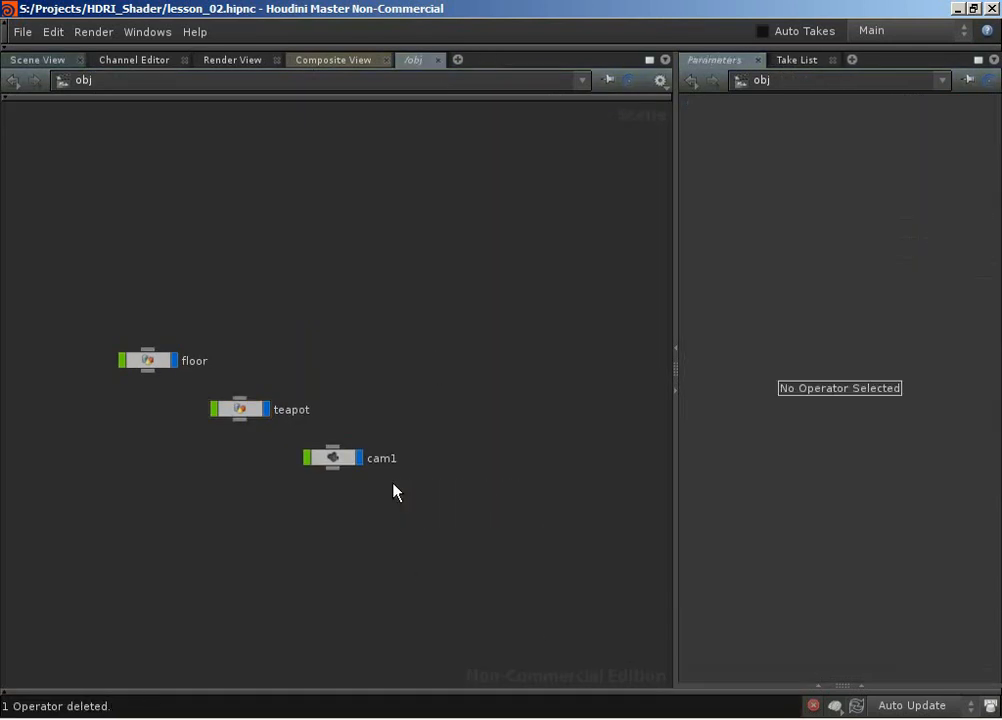
# Open the HDRI_surfaceShader network inside HDRI_Material in the shop context
pyautogui.click(95, 80)
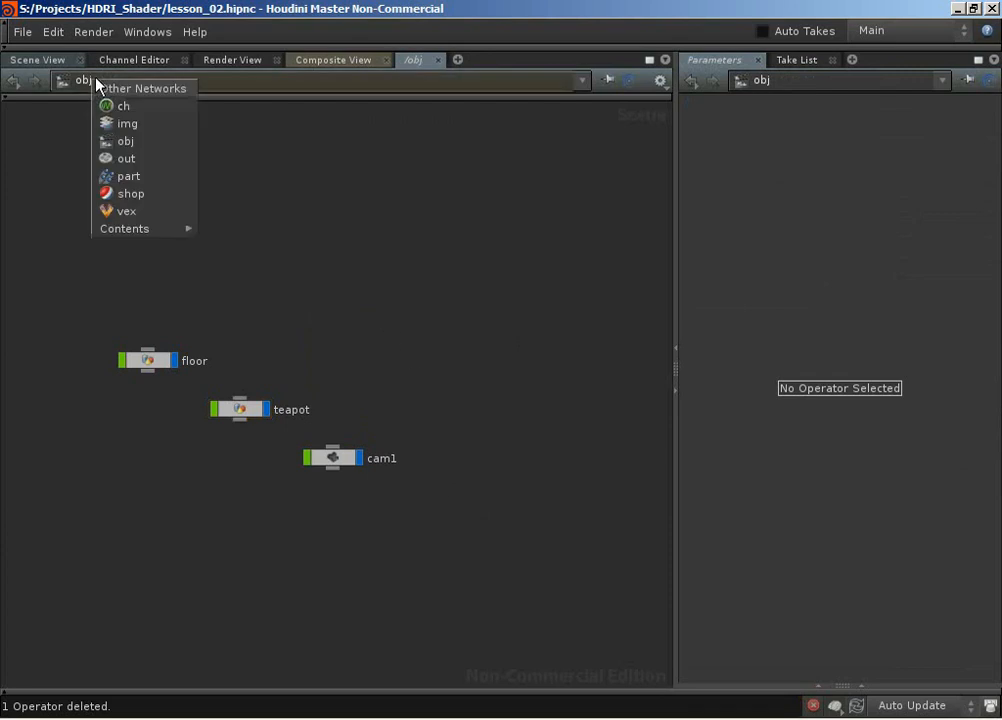
pyautogui.click(140, 194)
pyautogui.doubleClick(193, 268)
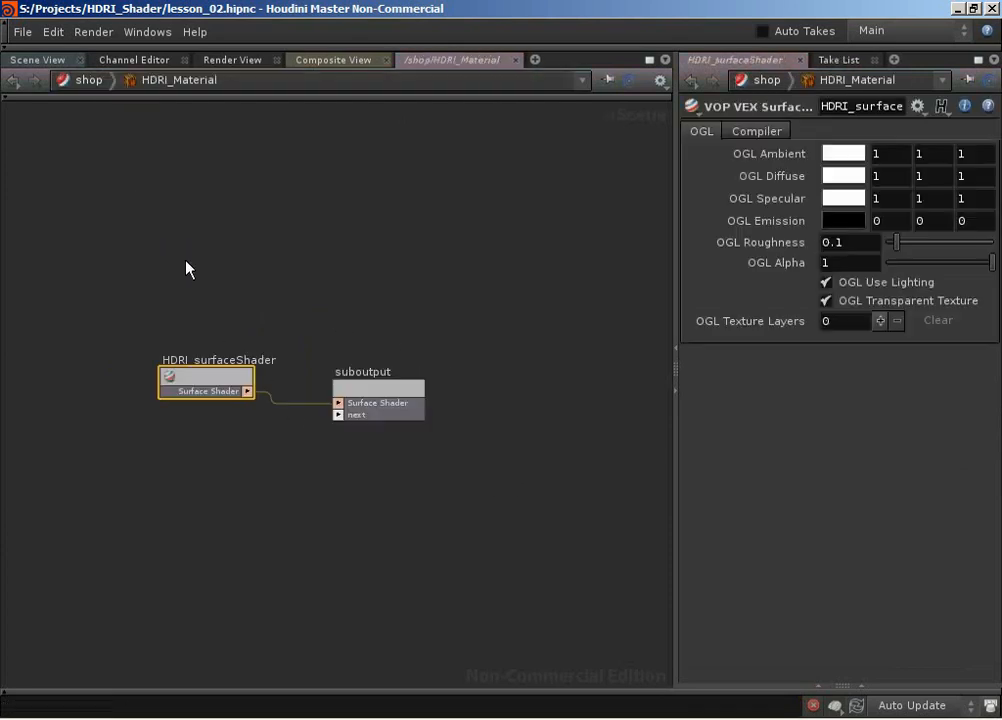
pyautogui.doubleClick(216, 381)
pyautogui.click(436, 471)
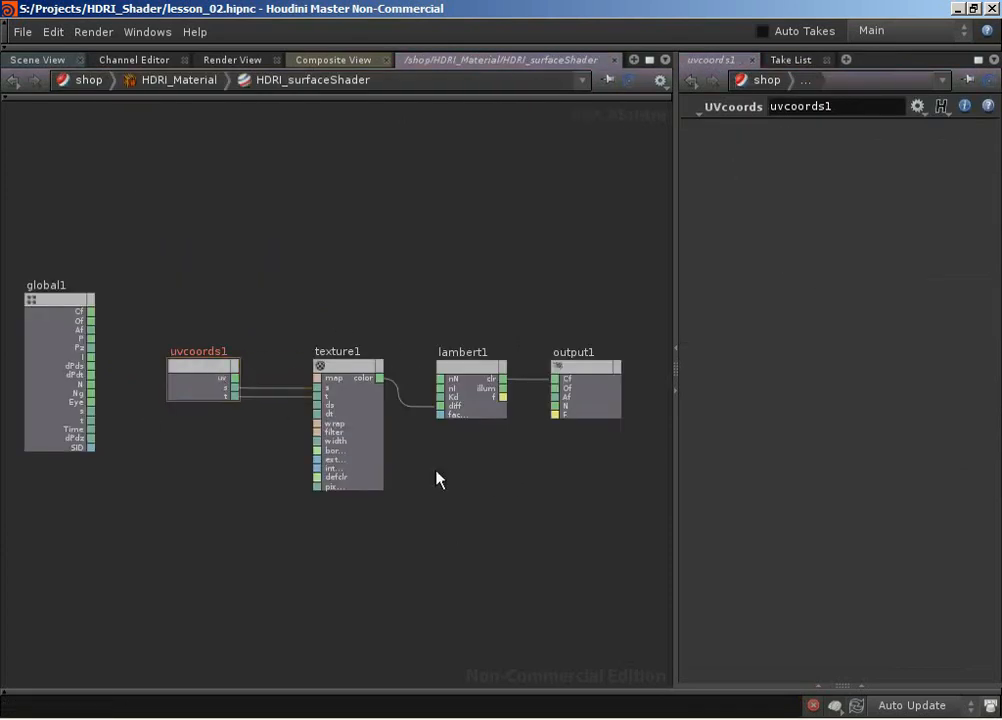
# Delete the lambert1 node and clear uvcoords1 and texture1 from the space between global1 and output1
pyautogui.click(458, 368)
pyautogui.press('Delete')
pyautogui.moveTo(450, 264); pyautogui.dragTo(161, 617)
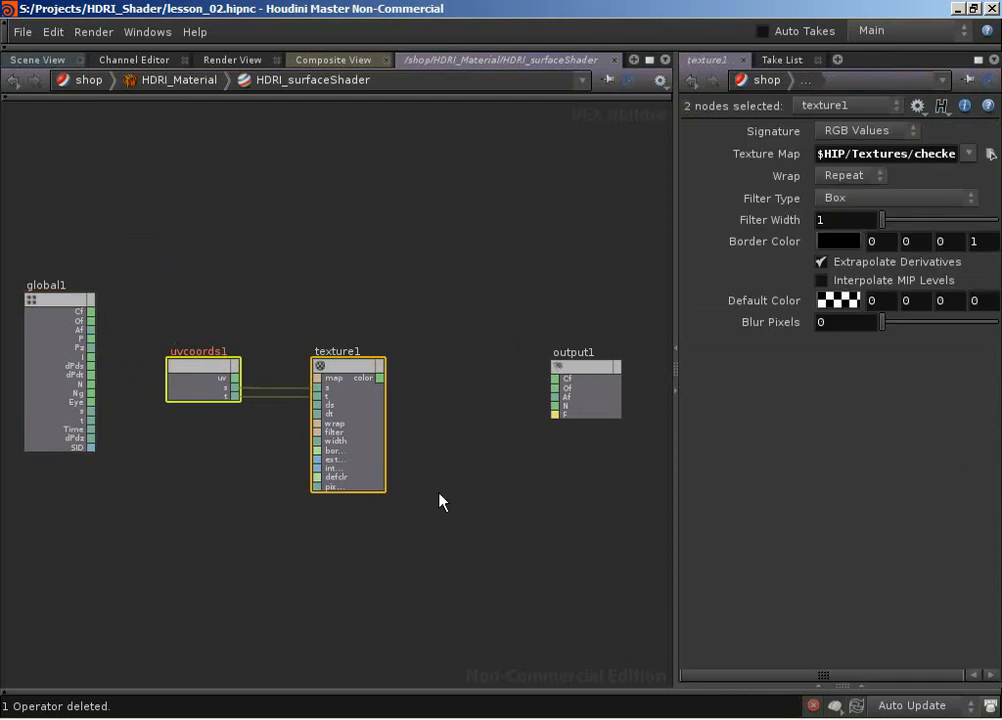
pyautogui.moveTo(347, 291); pyautogui.dragTo(38, 575)
pyautogui.moveTo(209, 412); pyautogui.dragTo(203, 565, button='middle')
pyautogui.click(329, 479)
pyautogui.moveTo(328, 479)
pyautogui.mouseDown(button='middle')
pyautogui.moveTo(289, 517)
pyautogui.moveTo(319, 500)
pyautogui.mouseUp(button='middle')
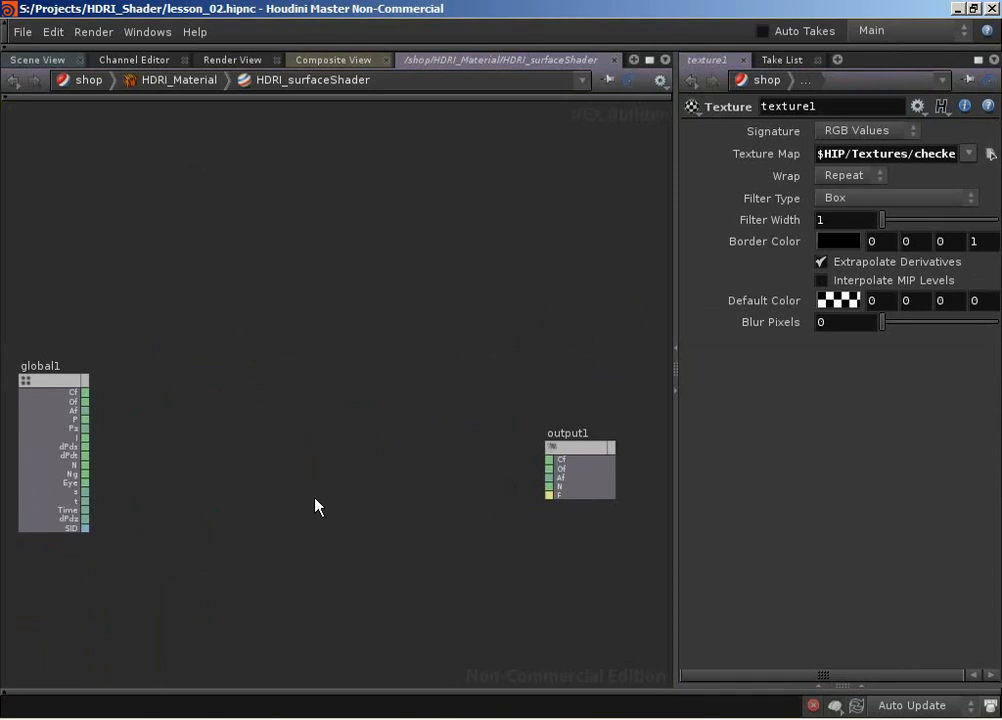
# Add an Environment Map node and position it between global1 and output1
pyautogui.press('Tab')
pyautogui.write('Environment Map')
pyautogui.press('Return')
pyautogui.click(315, 505)
pyautogui.moveTo(313, 454); pyautogui.dragTo(347, 423)
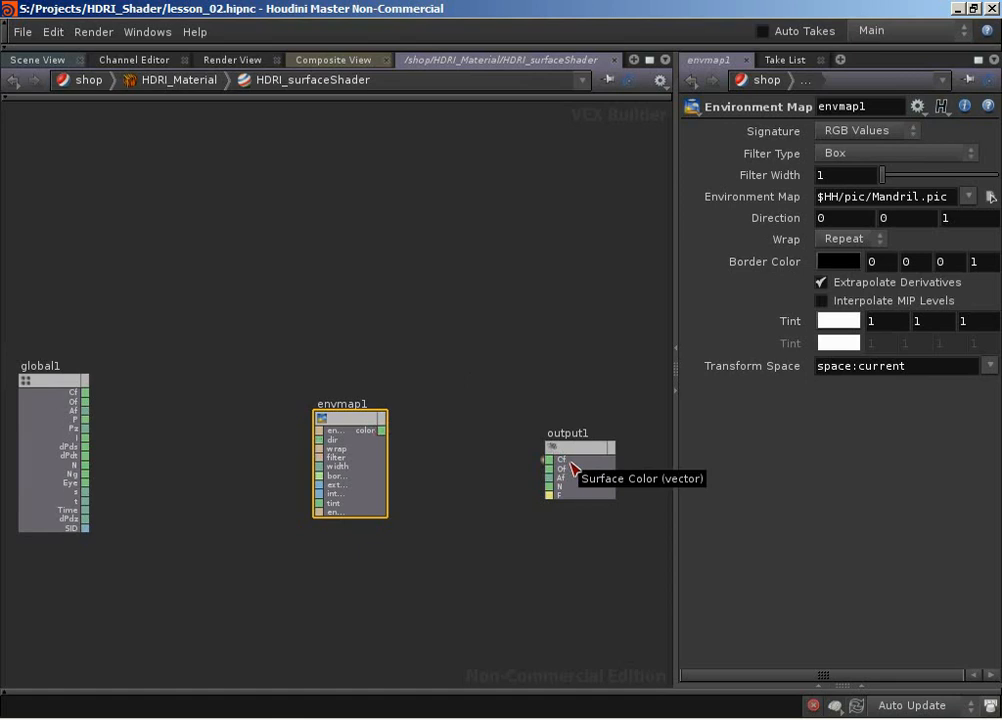
# Rename the Environment Map node as diffuseLight
pyautogui.doubleClick(336, 405)
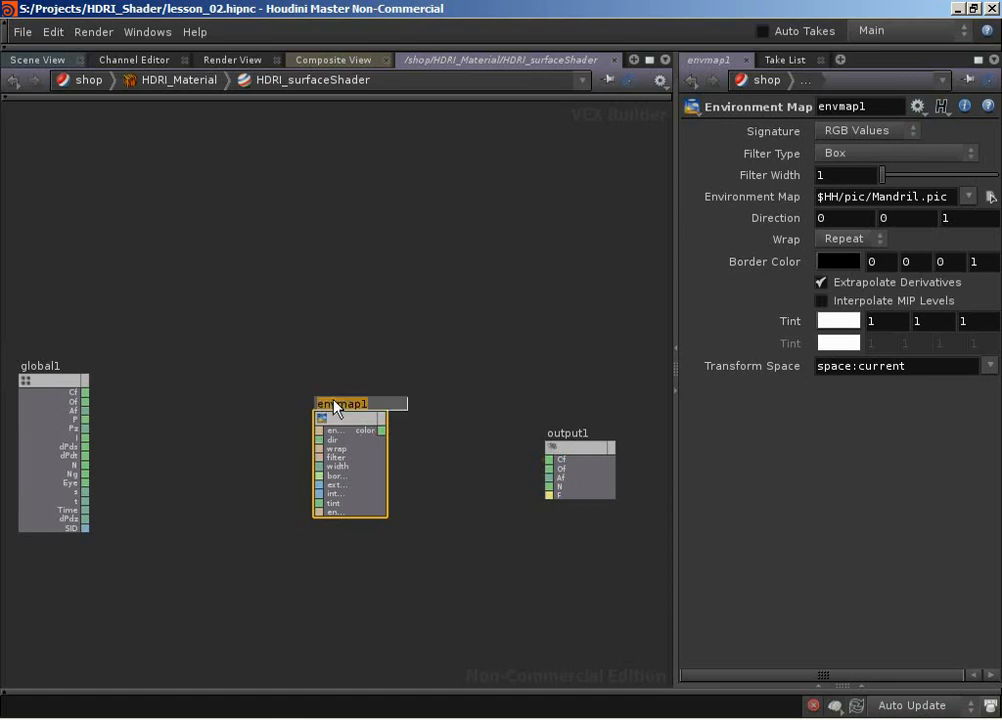
pyautogui.write('diffuseLight')
pyautogui.press('Return')
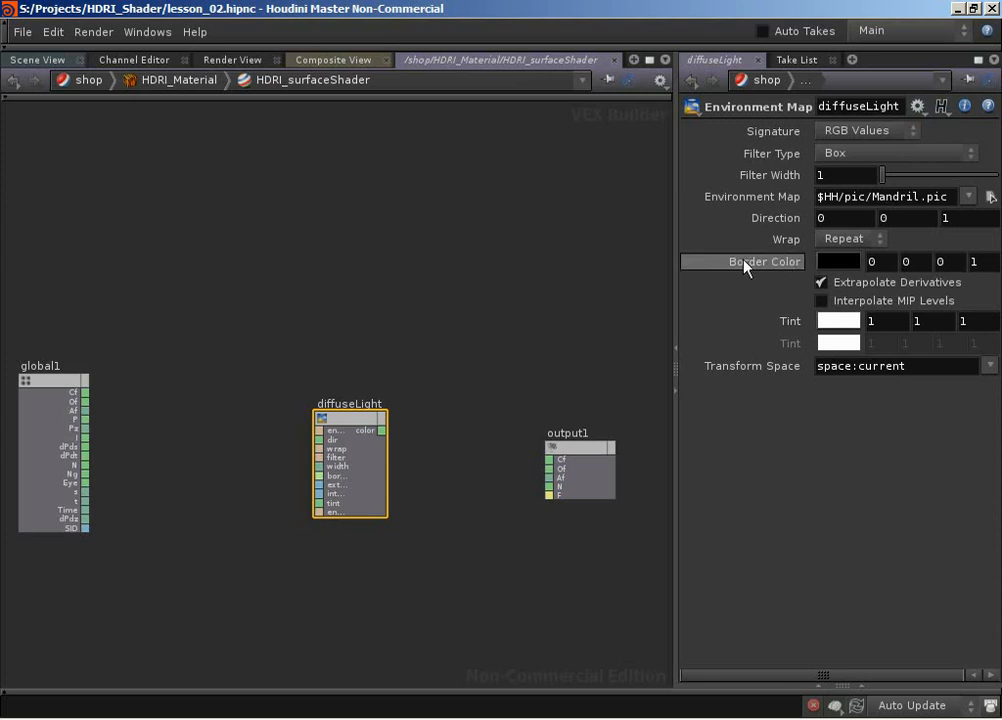
# Create a parameter node for diffuseLight's environment map input and place it just beside diffuseLight
pyautogui.rightClick(321, 432)
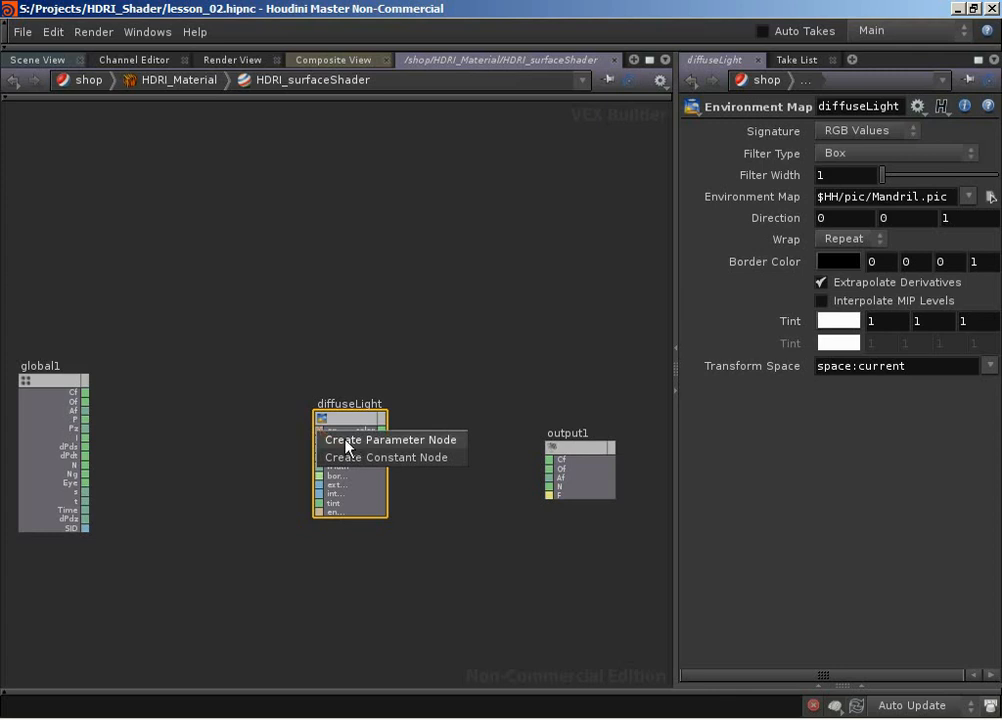
pyautogui.click(347, 443)
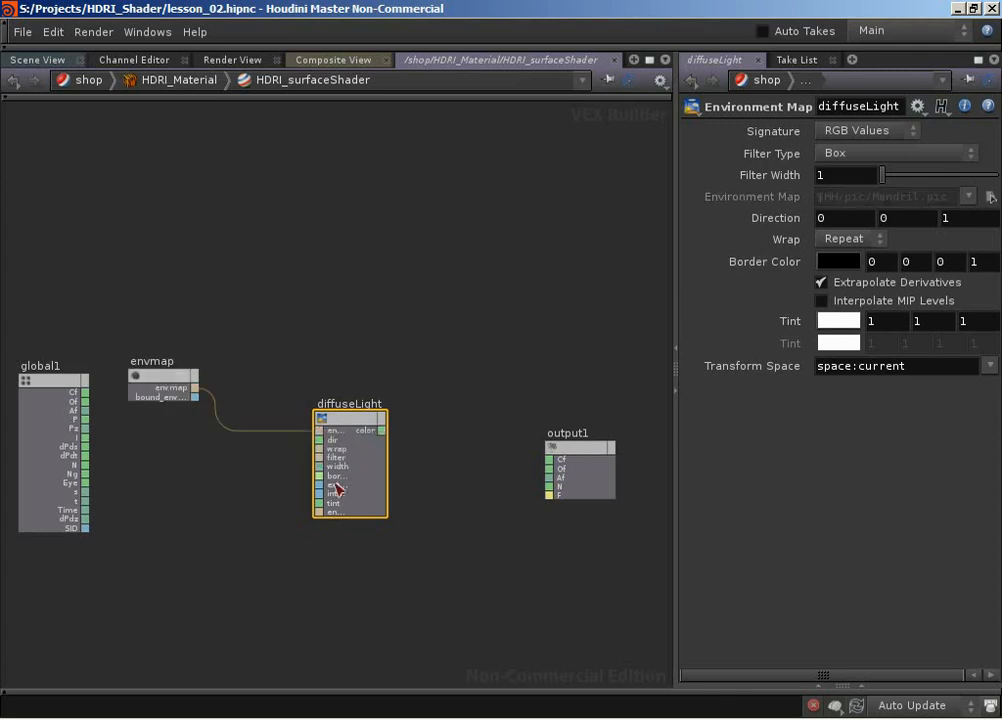
pyautogui.moveTo(359, 422); pyautogui.dragTo(378, 421)
pyautogui.moveTo(172, 376); pyautogui.dragTo(274, 394)
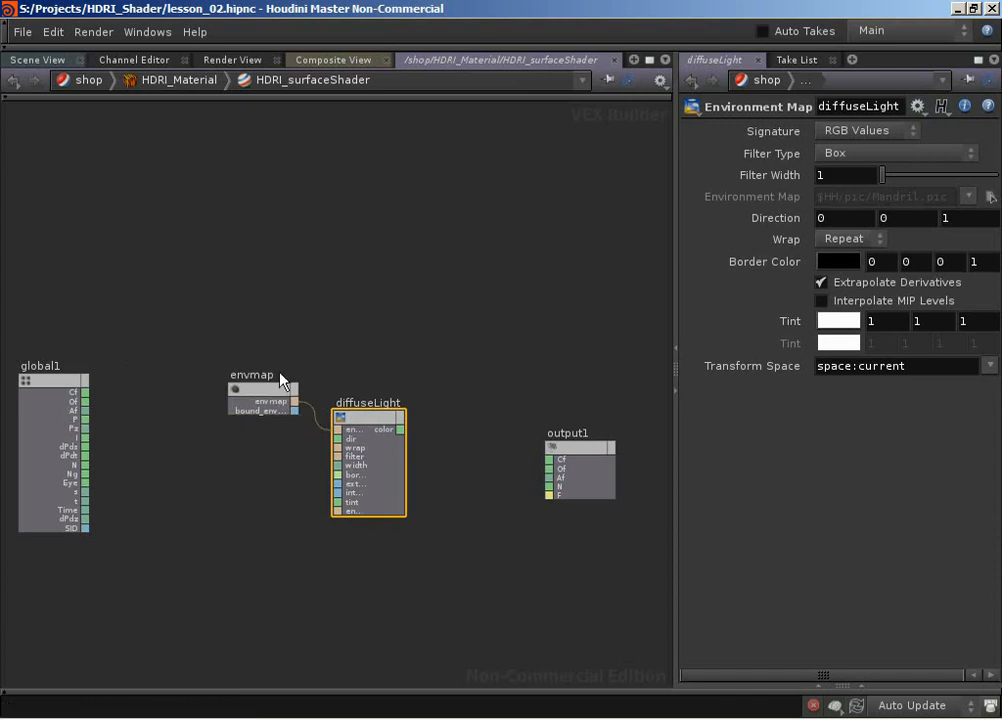
# Rename the envmap parameter node as diffuseEnvMap
pyautogui.doubleClick(269, 373)
pyautogui.write('diffuseEnvMap')
pyautogui.press('Return')
# Set the diffuseEnvMap node's parameter name to diffuseEnvMap and show its string defaults
pyautogui.click(237, 386)
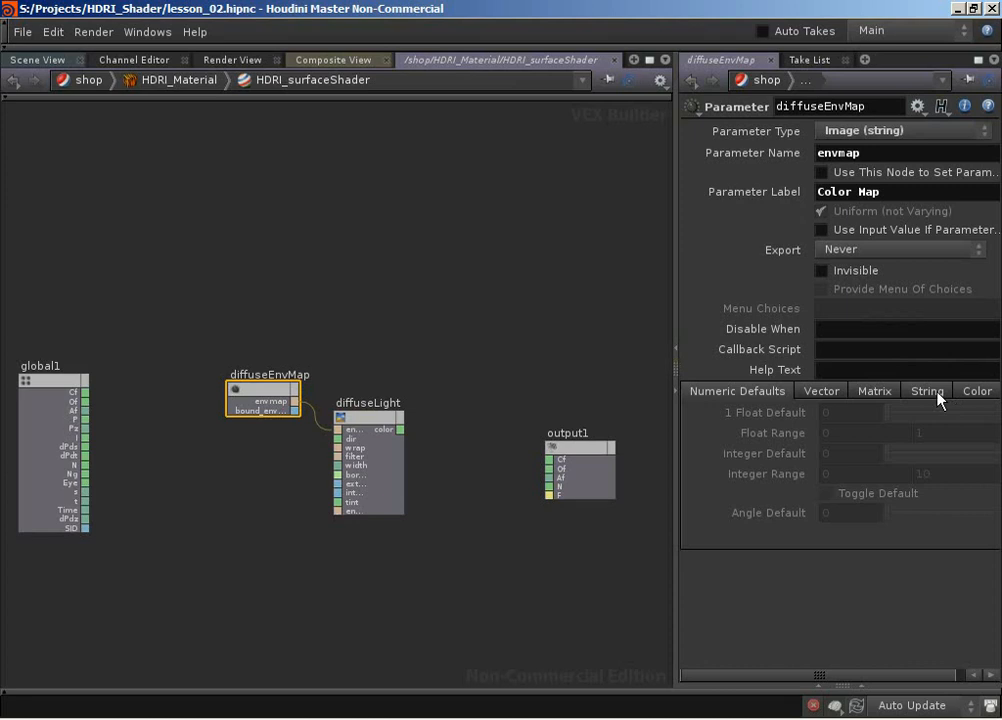
pyautogui.click(928, 391)
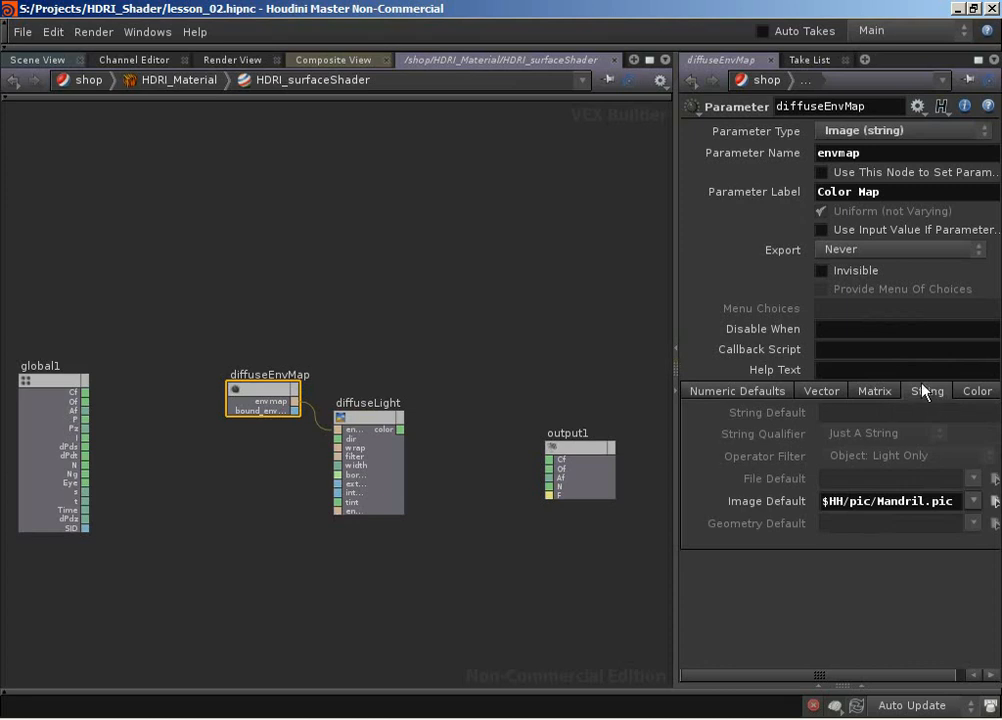
pyautogui.doubleClick(883, 150)
pyautogui.click(882, 150)
pyautogui.doubleClick(882, 150)
pyautogui.write('diffuseEnvMap')
pyautogui.press('Return')
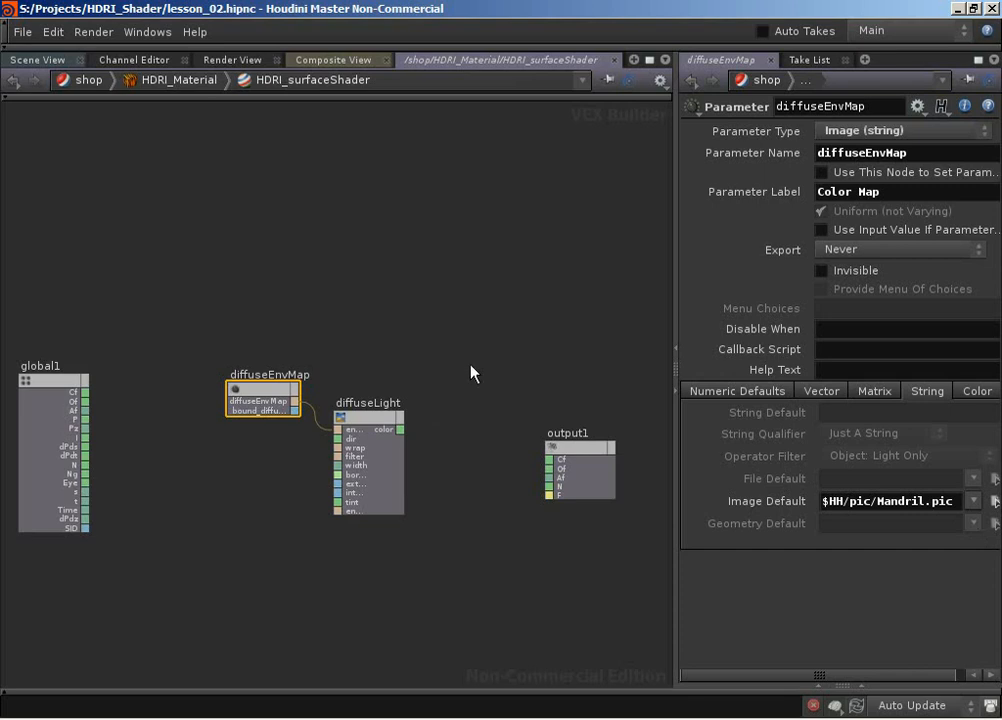
# Set the diffuseEnvMap node's default image to 256_convolution_diffuse.tif from $HIP/HDRIs/Diffuse
pyautogui.click(994, 500)
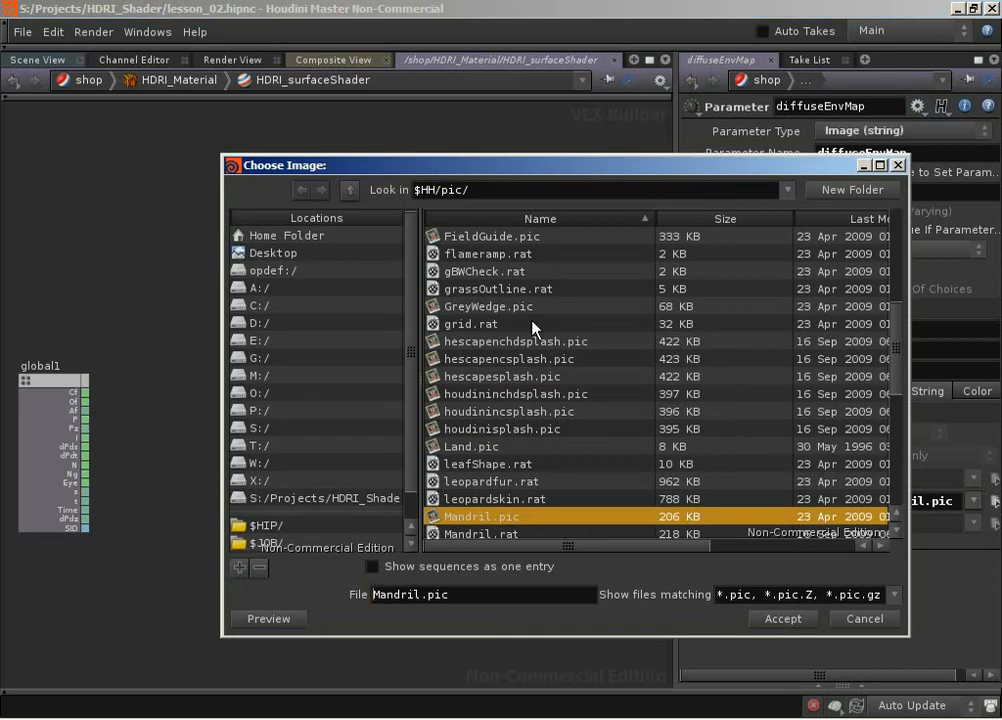
pyautogui.click(261, 526)
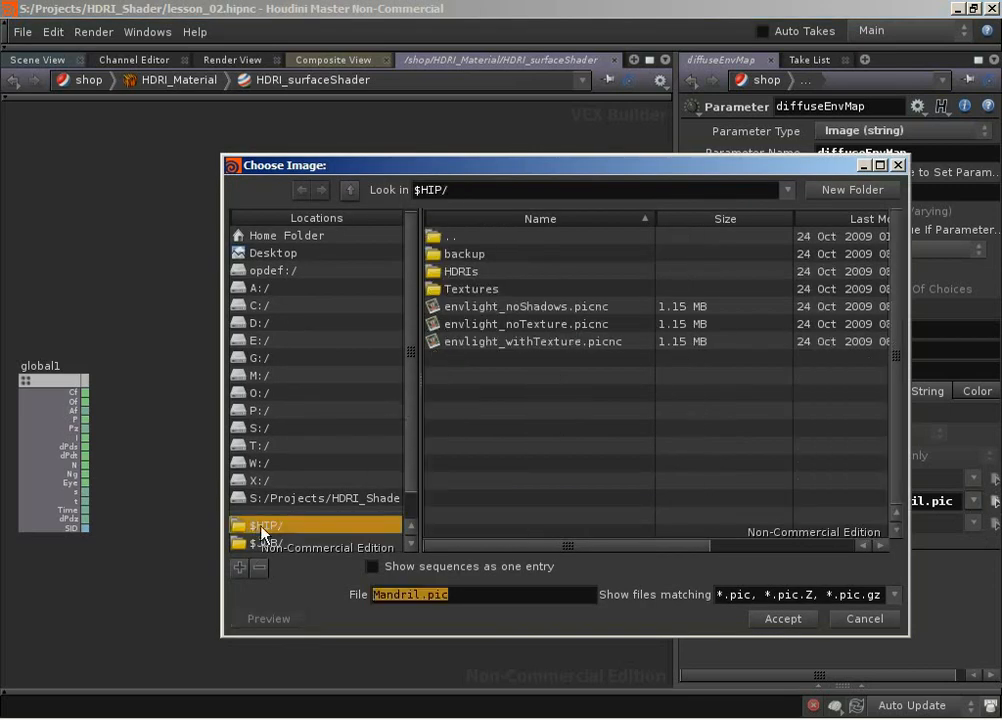
pyautogui.doubleClick(476, 272)
pyautogui.doubleClick(476, 256)
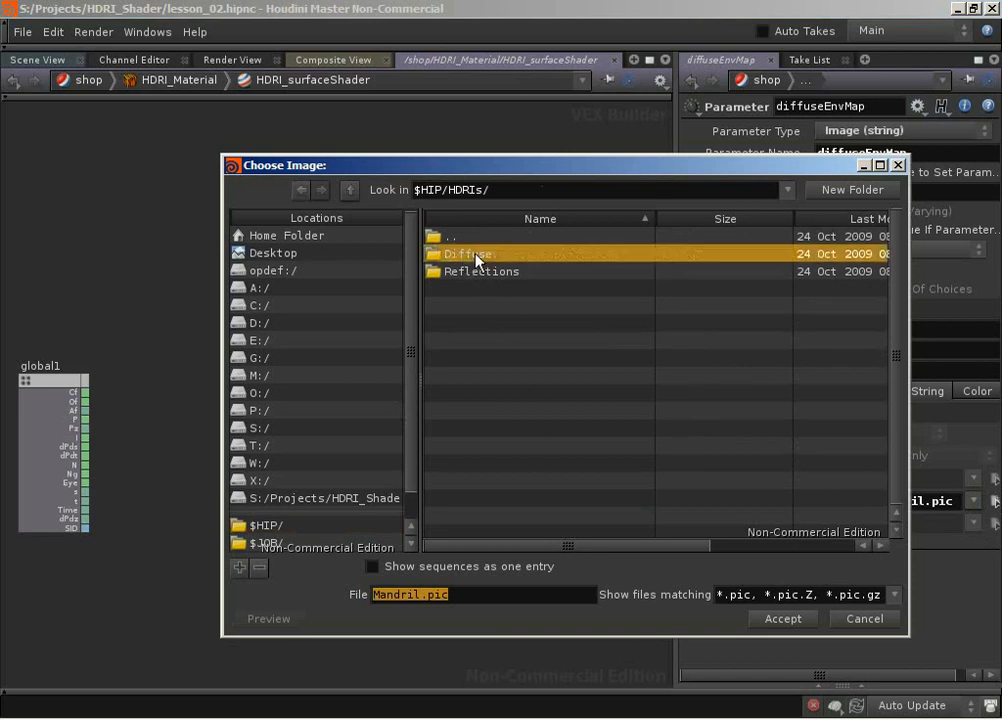
pyautogui.click(491, 256)
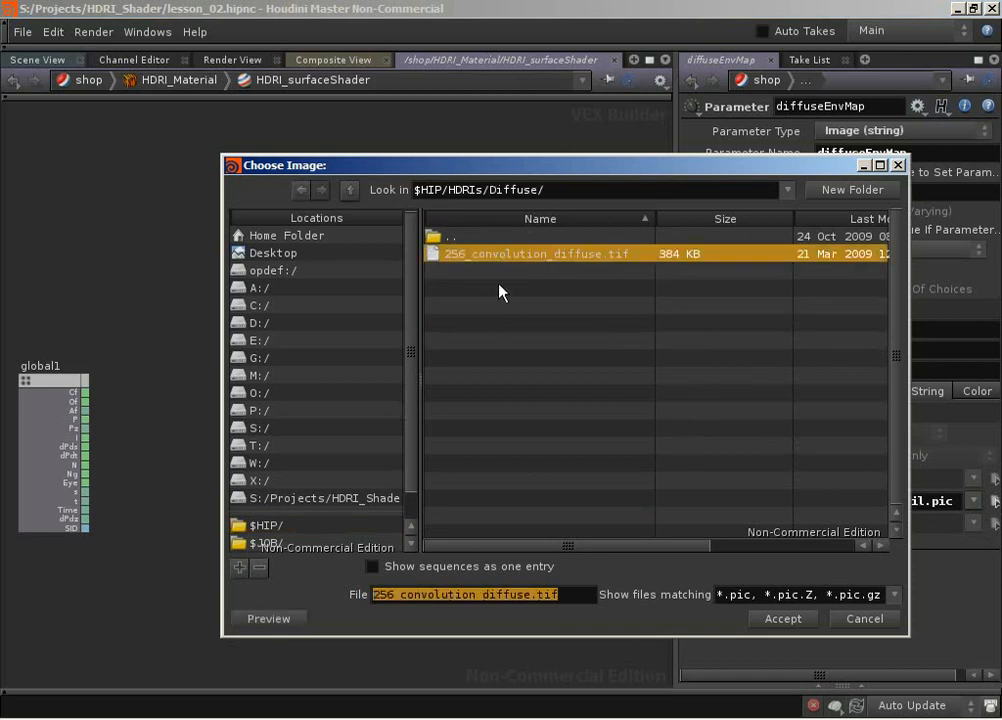
pyautogui.click(776, 620)
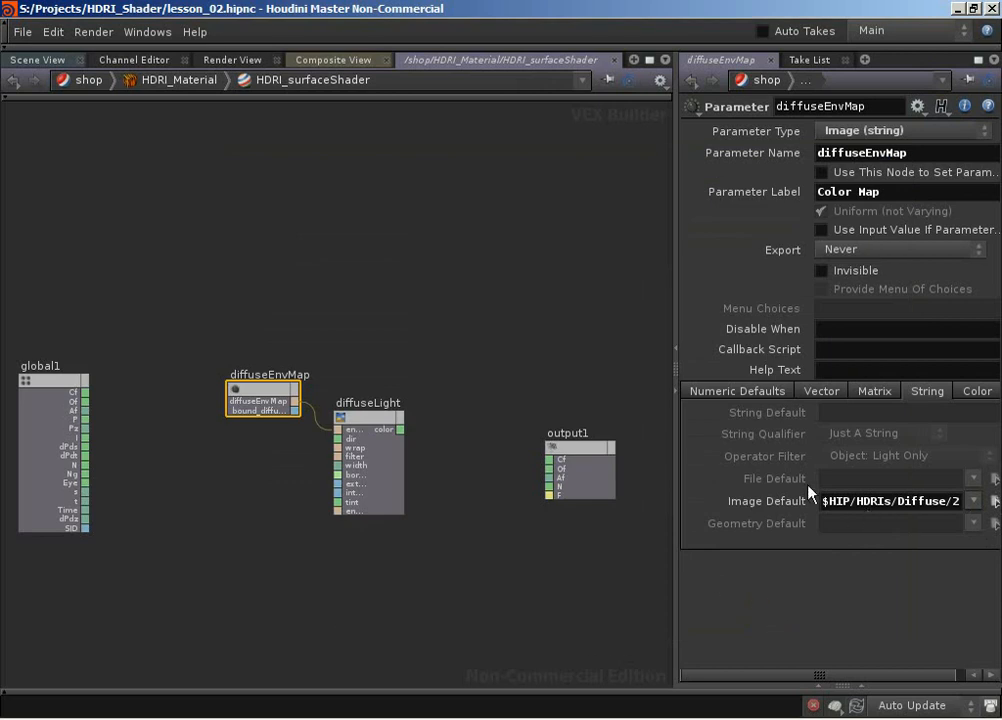
# Connect global1's N output to diffuseLight's dir input and diffuseLight's color output to output1's Cf input
pyautogui.click(369, 441)
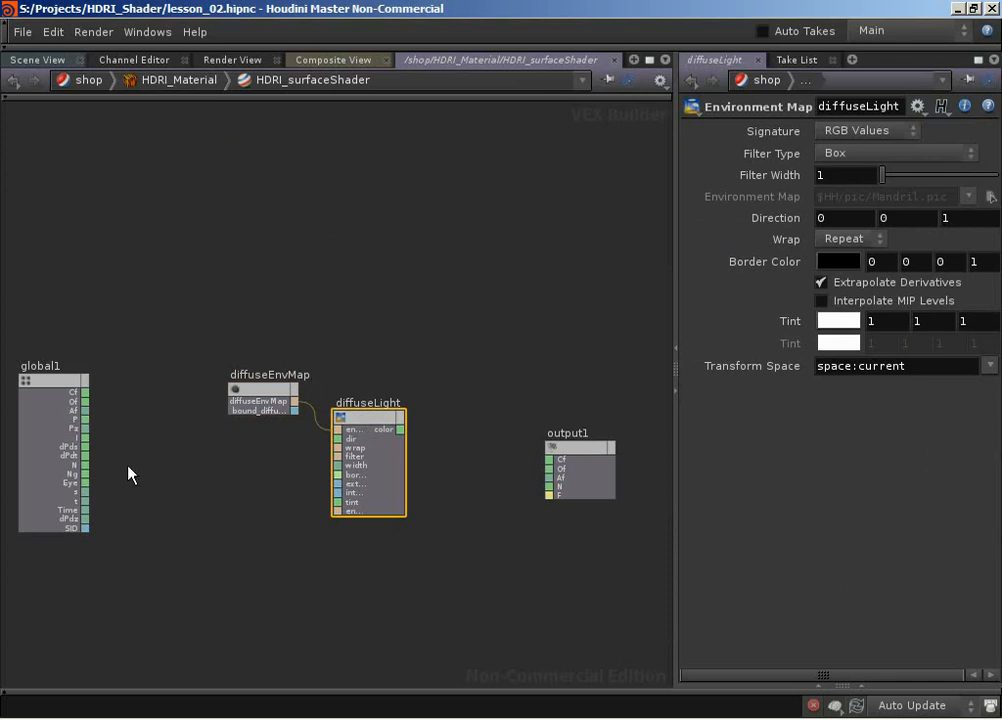
pyautogui.moveTo(87, 465); pyautogui.dragTo(339, 443)
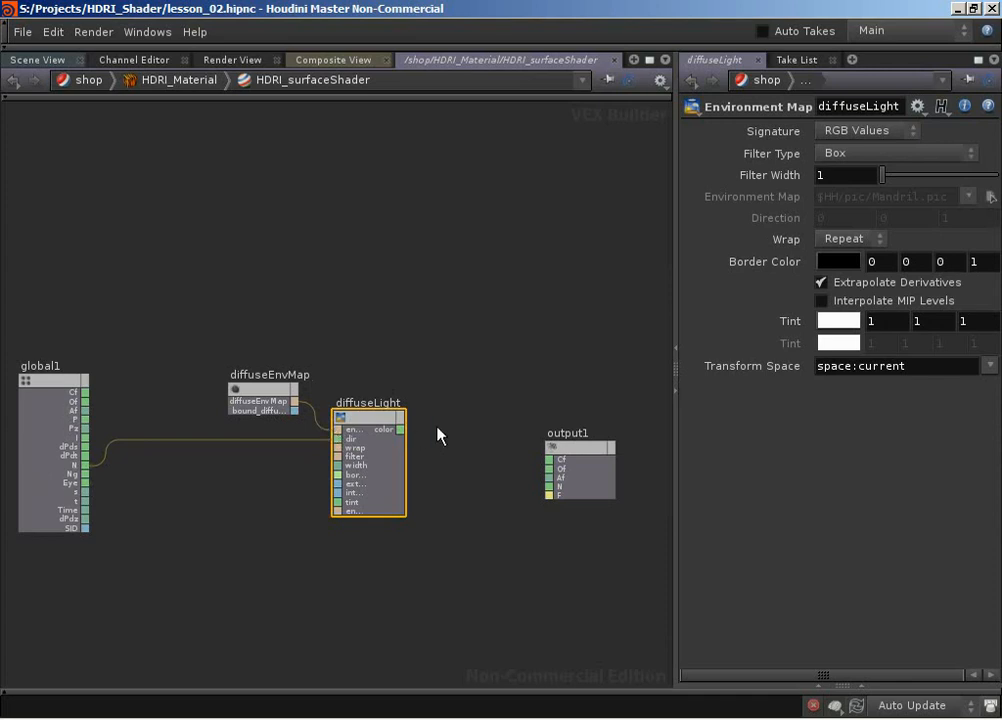
pyautogui.moveTo(403, 432); pyautogui.dragTo(558, 464)
# Set the diffuseLight tint to 0.5, 0.5, 0.5
pyautogui.press('Tab')
pyautogui.write('.5')
pyautogui.press('Tab')
pyautogui.write('.5')
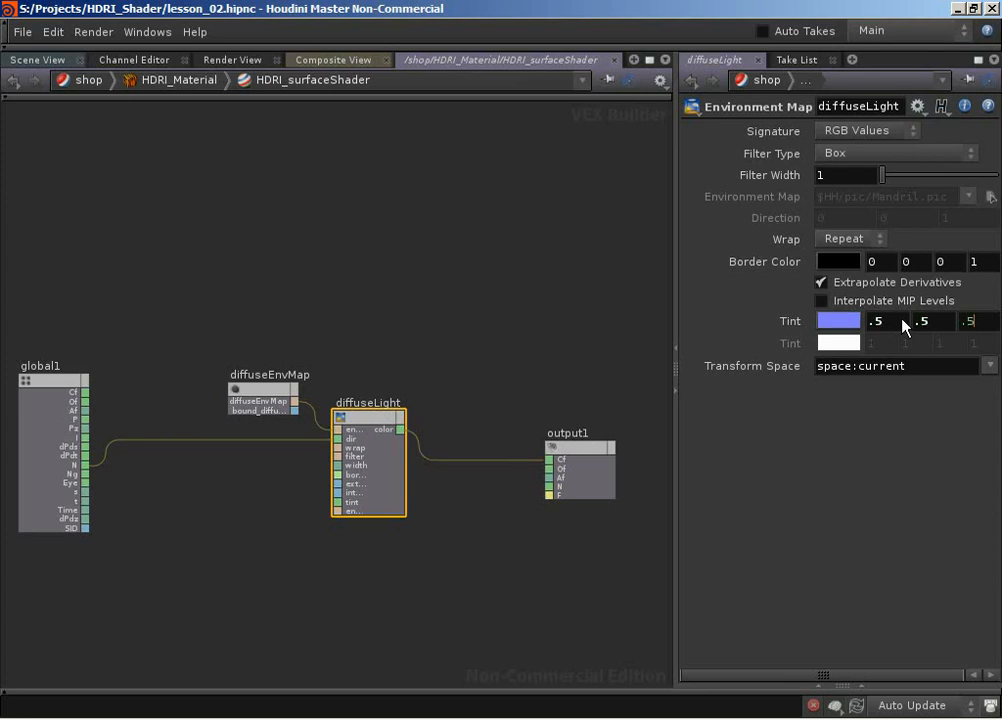
pyautogui.press('Return')
# Render the teapot scene through cam1, inspect the diffuse lighting and put the render window away
pyautogui.click(30, 60)
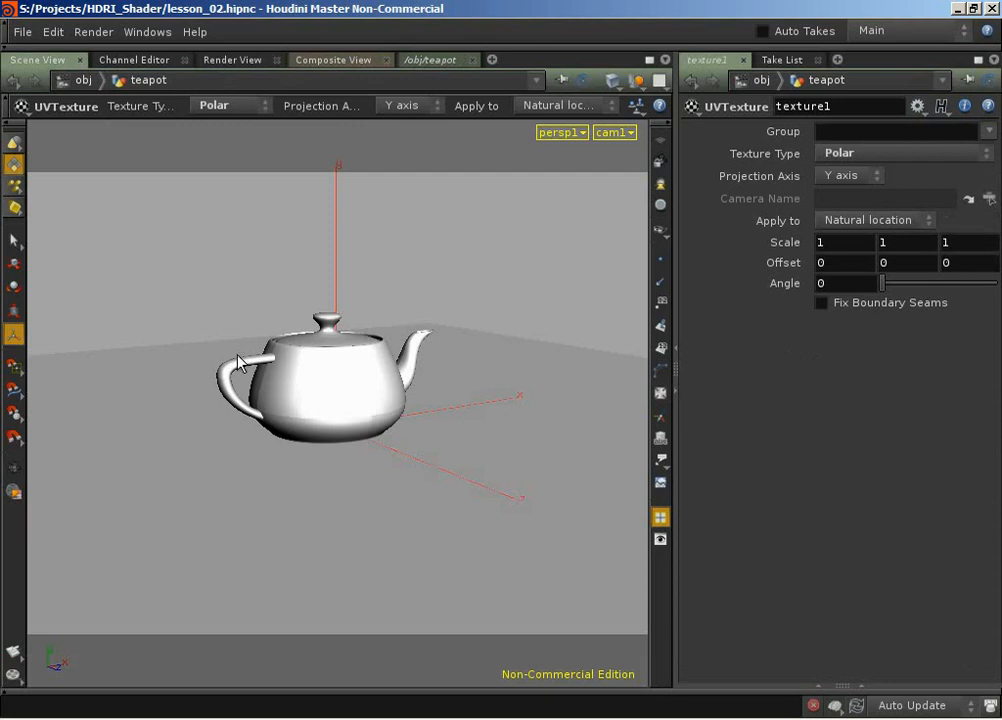
pyautogui.click(16, 677)
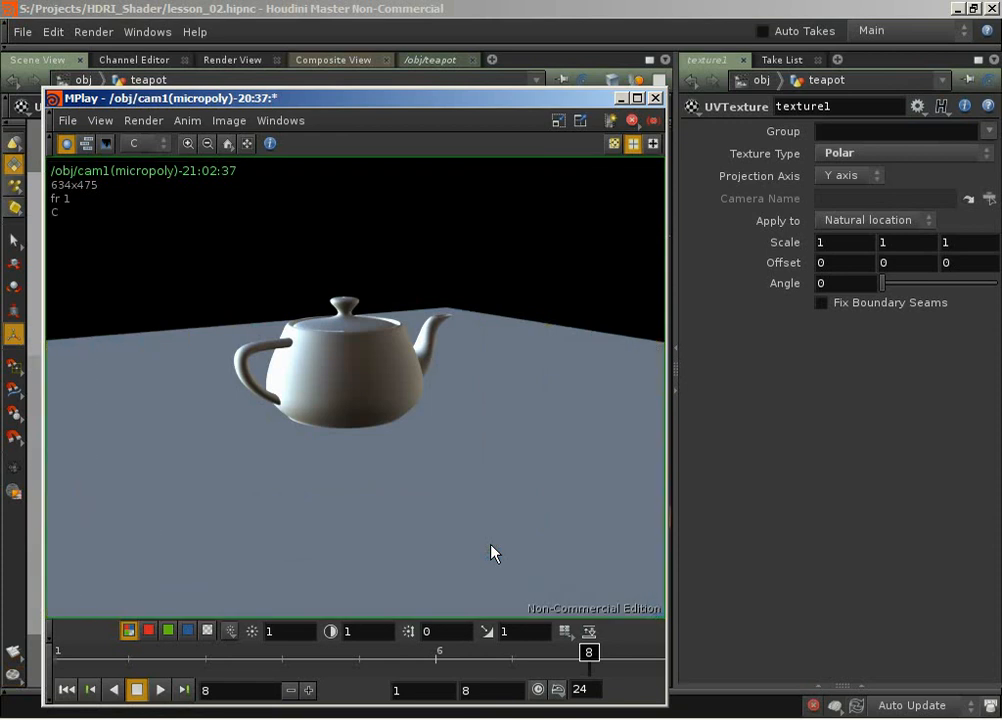
pyautogui.moveTo(587, 655)
pyautogui.mouseDown()
pyautogui.moveTo(512, 655)
pyautogui.moveTo(599, 660)
pyautogui.mouseUp()
pyautogui.click(620, 98)
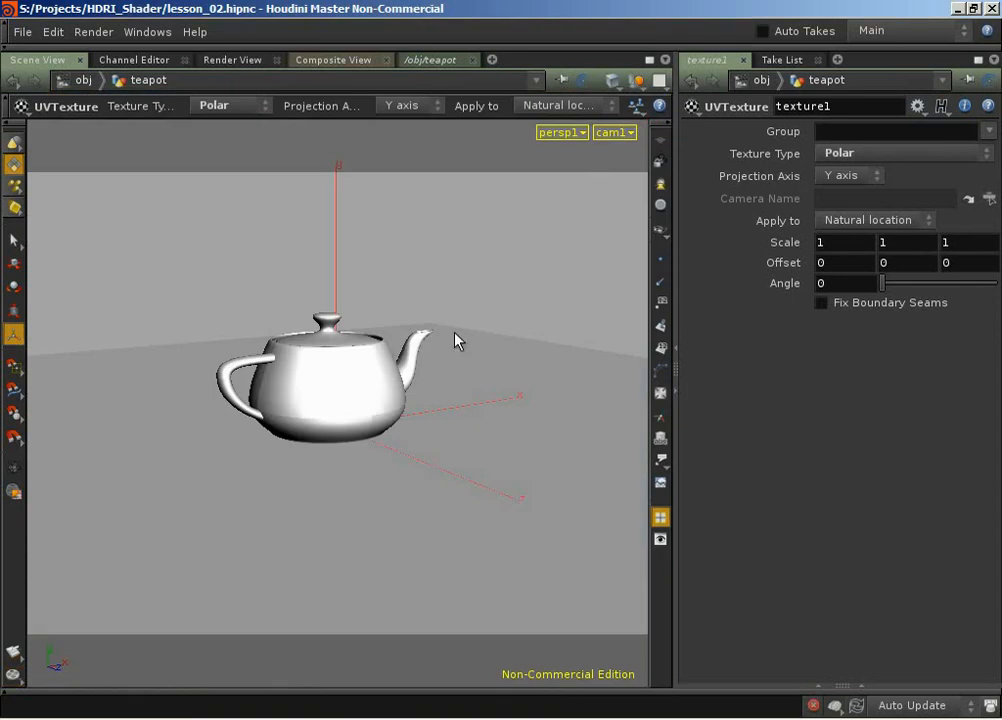
# Tumble out of cam1 to a top-down view of the teapot and render it
pyautogui.press('Escape')
pyautogui.moveTo(329, 262); pyautogui.dragTo(295, 500)
pyautogui.moveTo(305, 500); pyautogui.dragTo(197, 474)
pyautogui.click(13, 676)
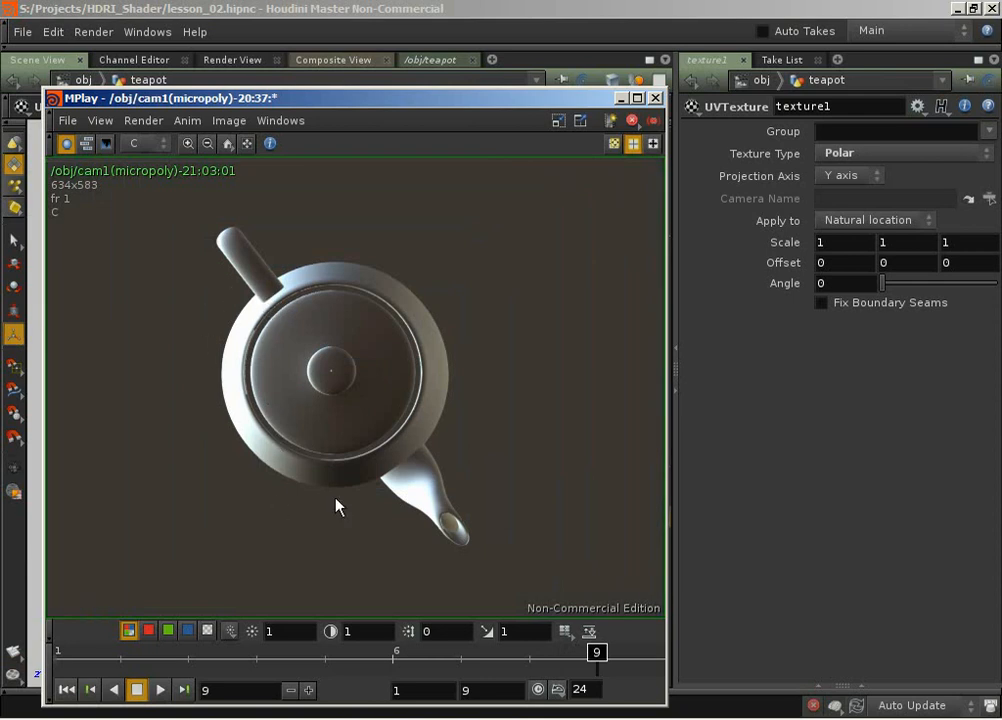
# Compare the top-down render with the cam1 render, and return the viewport to cam1
pyautogui.moveTo(596, 660); pyautogui.dragTo(533, 660)
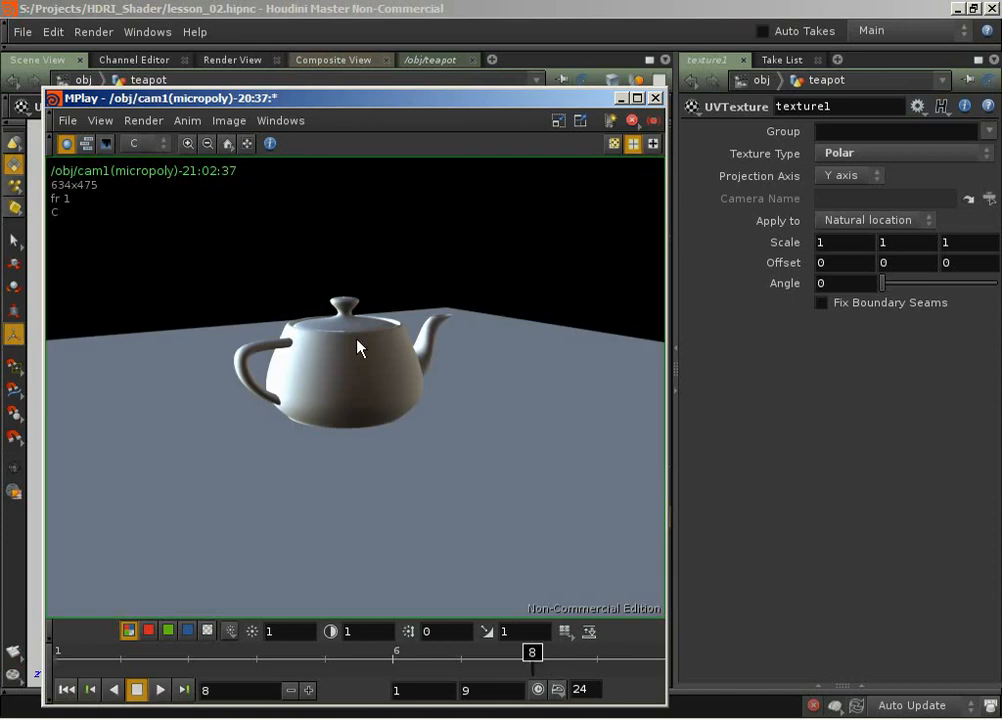
pyautogui.moveTo(533, 660)
pyautogui.mouseDown()
pyautogui.moveTo(617, 650)
pyautogui.moveTo(497, 652)
pyautogui.moveTo(583, 650)
pyautogui.mouseUp()
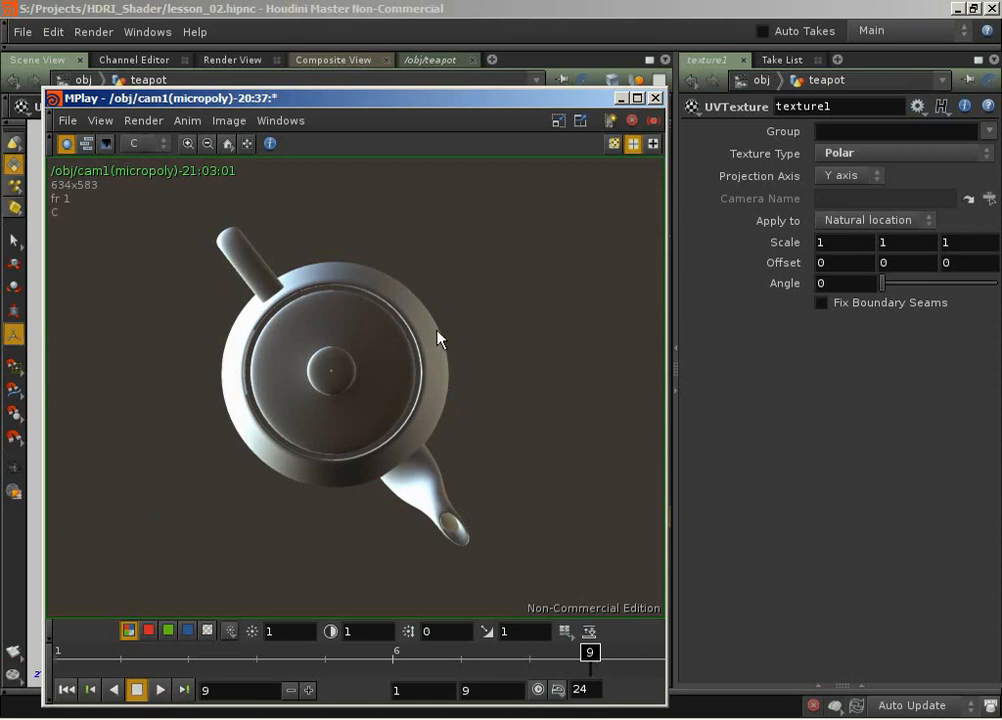
pyautogui.moveTo(611, 668); pyautogui.dragTo(517, 672)
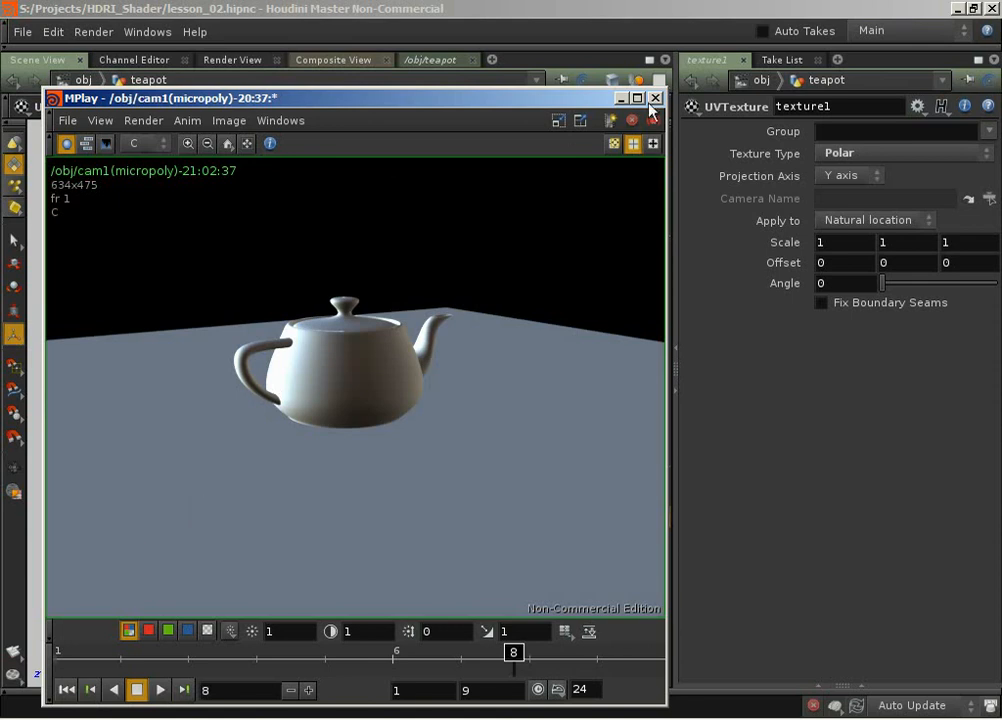
pyautogui.click(512, 80)
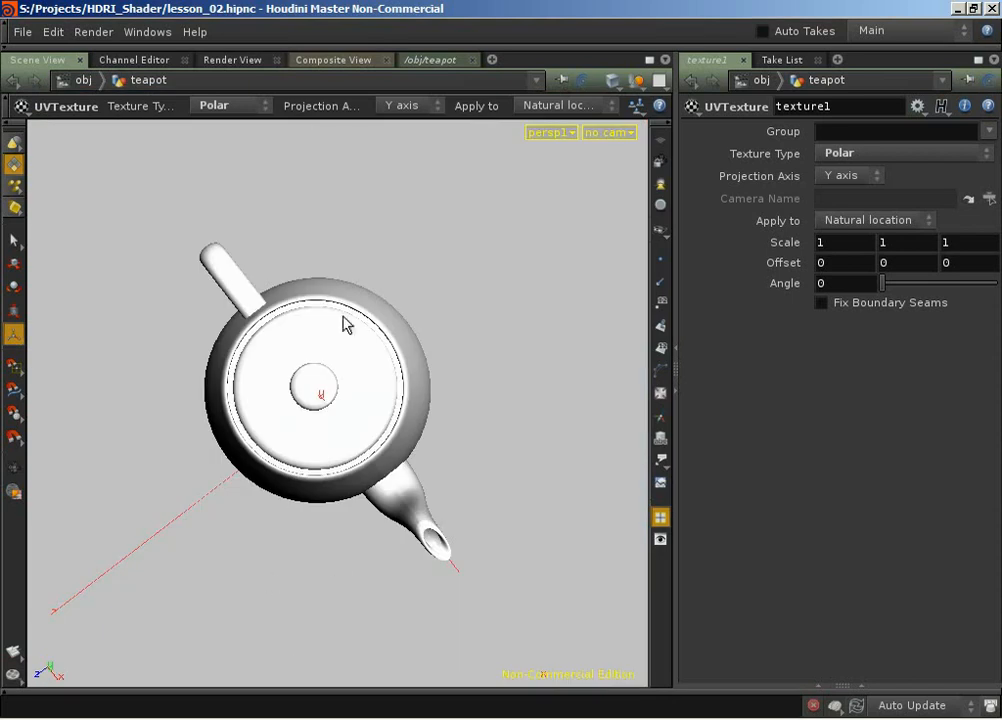
pyautogui.click(610, 133)
pyautogui.click(641, 216)
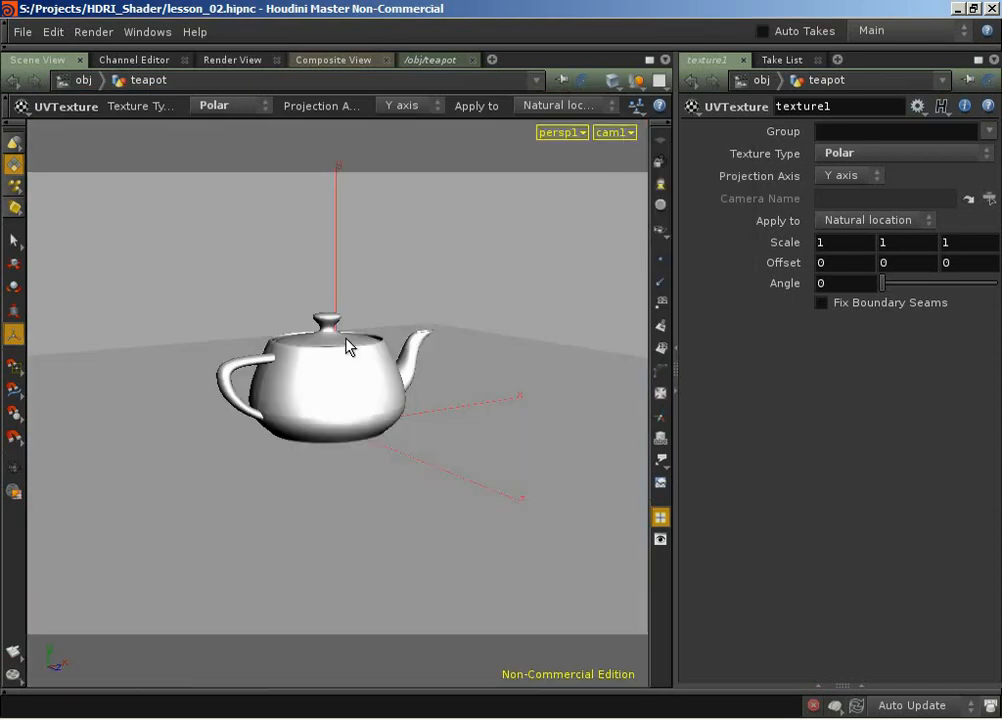
# Return to the HDRI_surfaceShader network inside HDRI_Material in the shop context
pyautogui.click(443, 61)
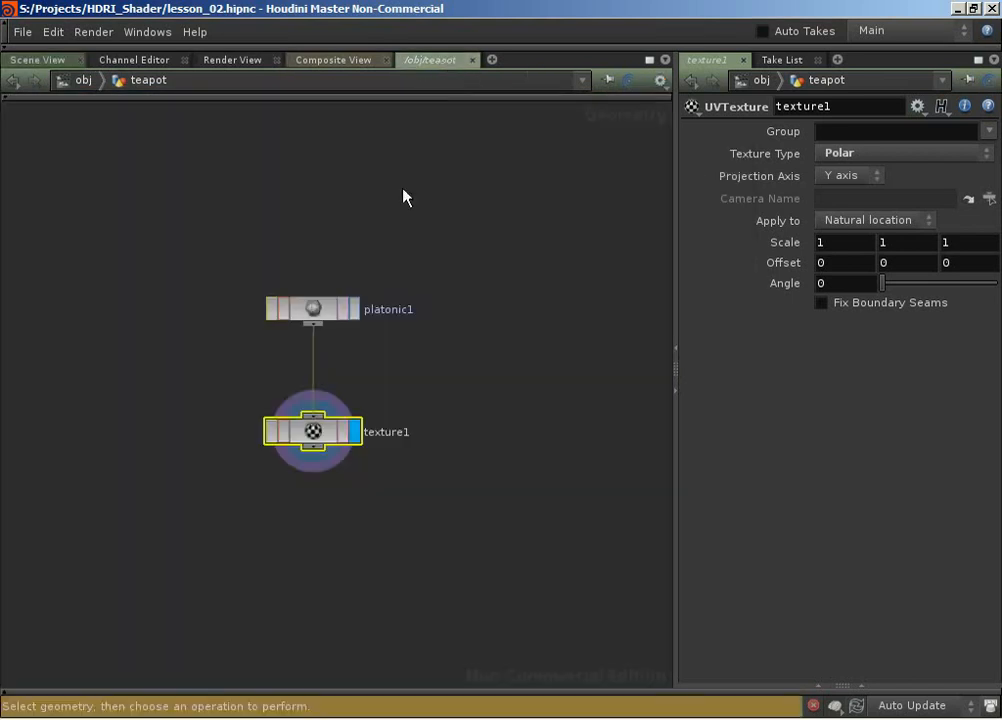
pyautogui.click(86, 80)
pyautogui.click(90, 81)
pyautogui.click(141, 203)
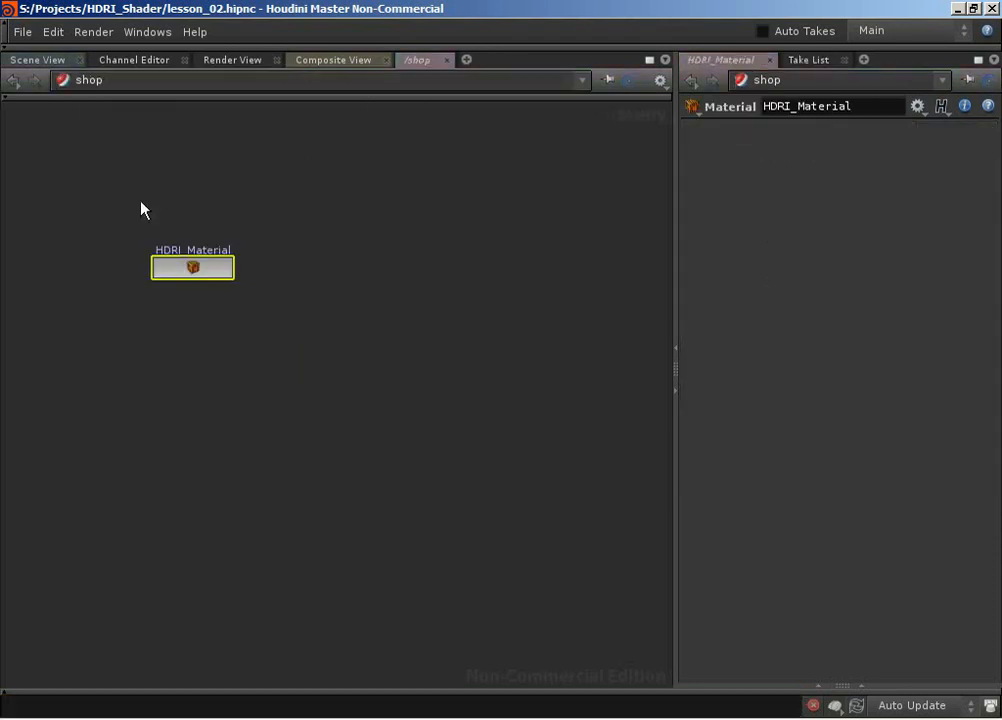
pyautogui.doubleClick(194, 268)
pyautogui.doubleClick(213, 368)
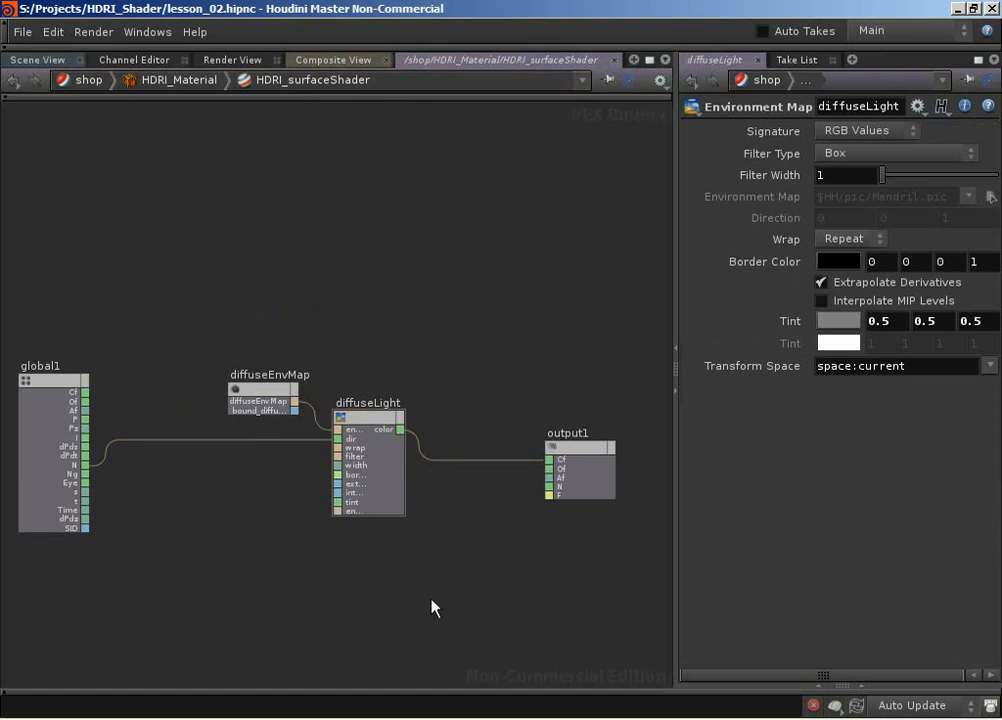
# Set the diffuseLight node's transform space to world space (space:world)
pyautogui.moveTo(439, 588); pyautogui.dragTo(413, 587, button='middle')
pyautogui.click(355, 428)
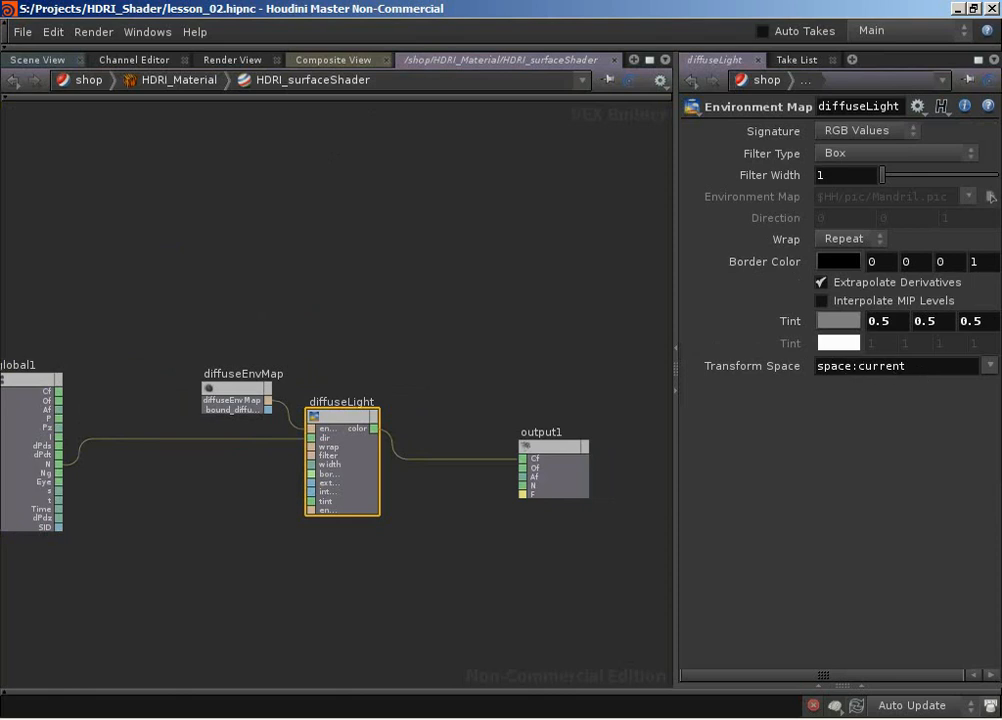
pyautogui.click(989, 366)
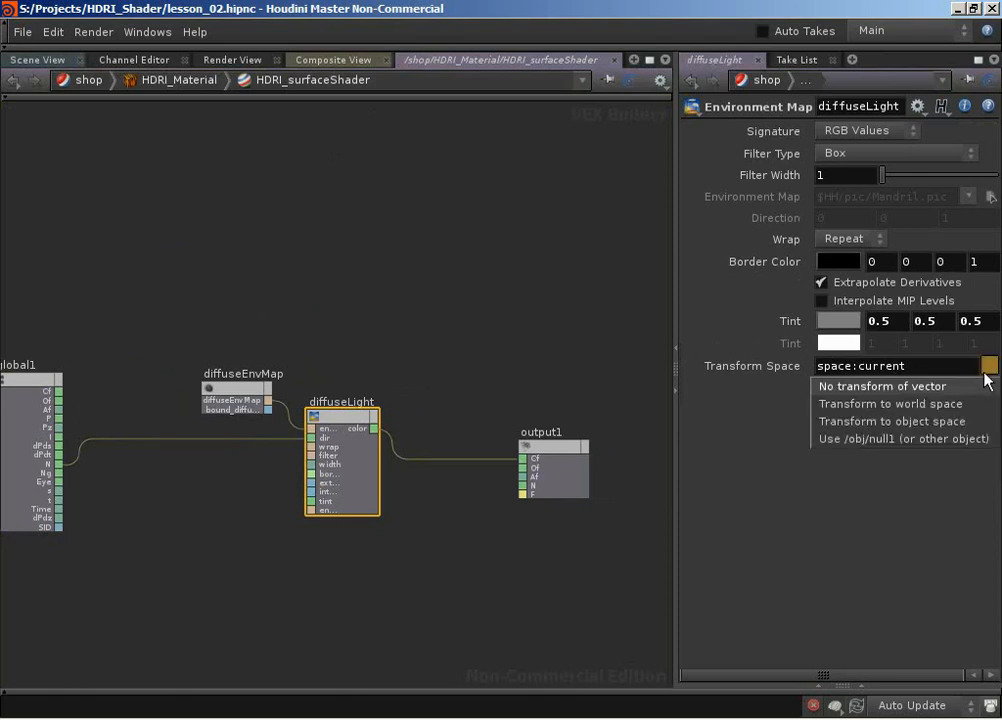
pyautogui.click(912, 405)
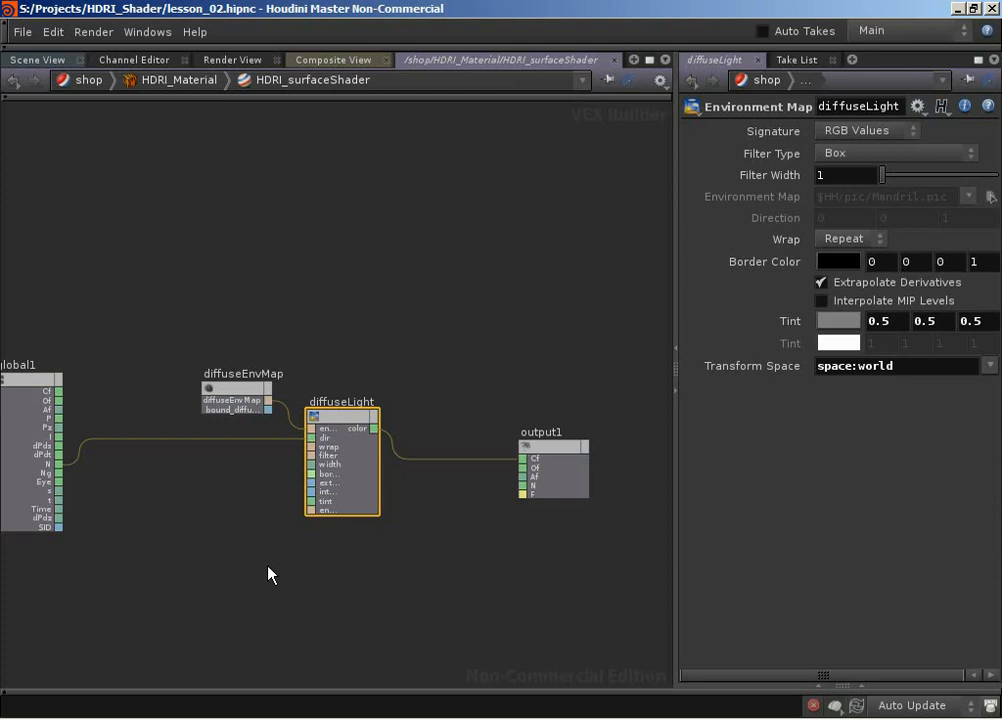
# Render the teapot scene through cam1 to check the world-space lighting, and close the render window
pyautogui.click(30, 59)
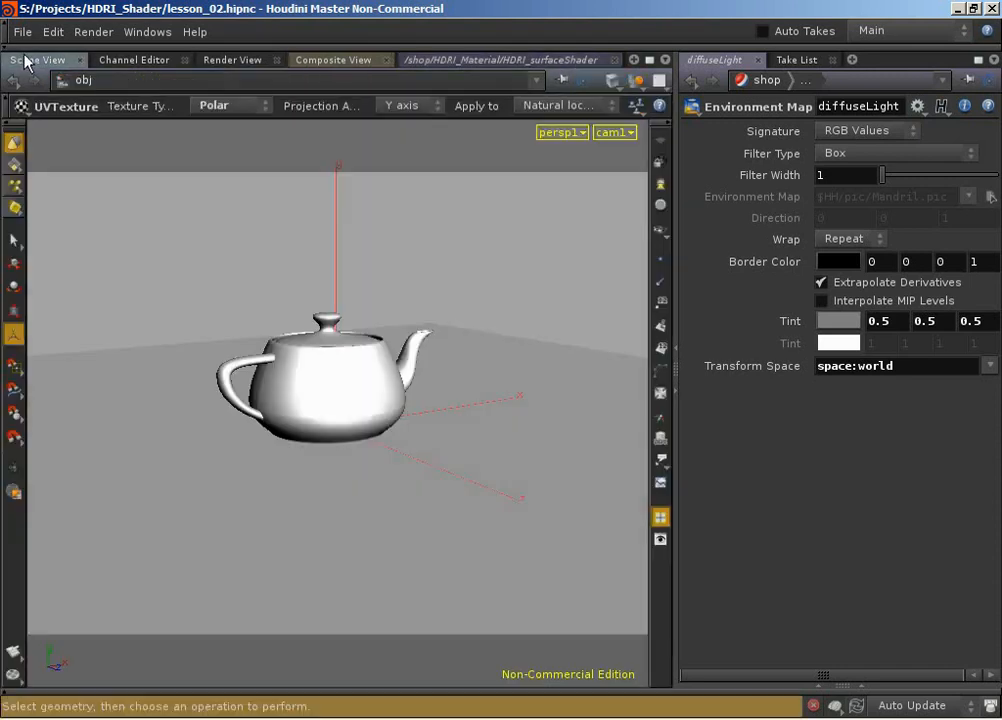
pyautogui.click(13, 675)
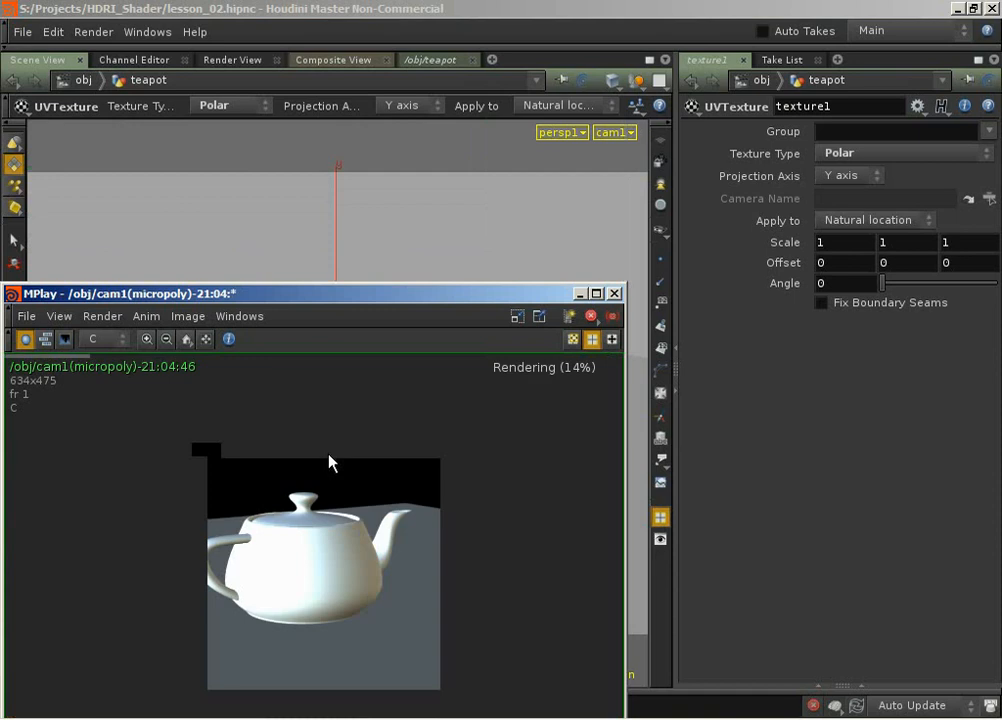
pyautogui.moveTo(454, 297); pyautogui.dragTo(458, 60)
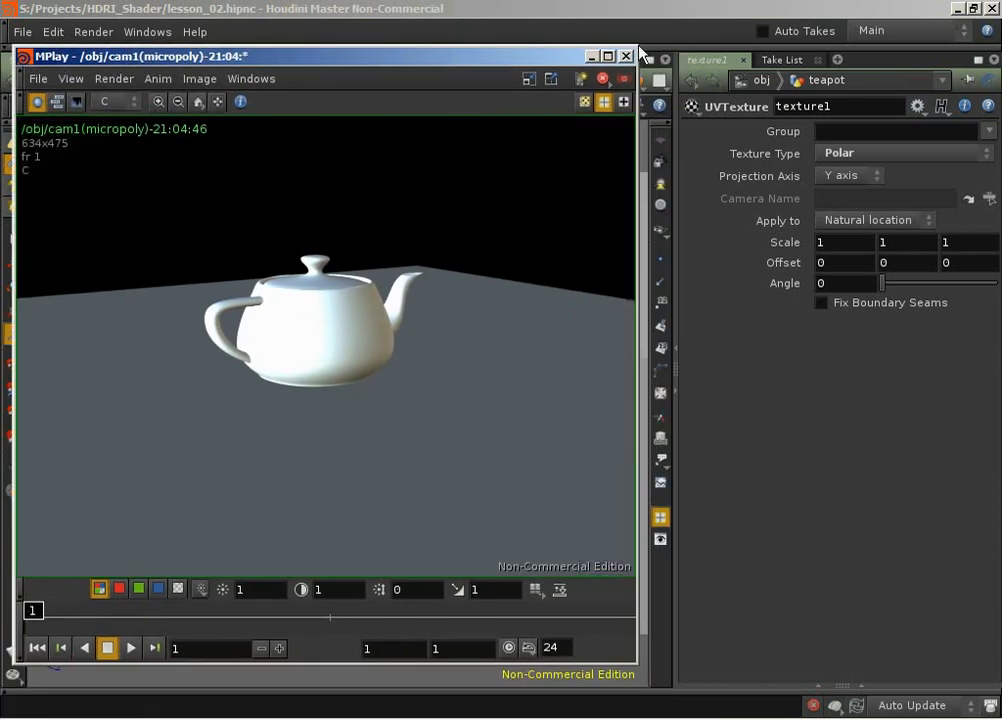
pyautogui.click(626, 55)
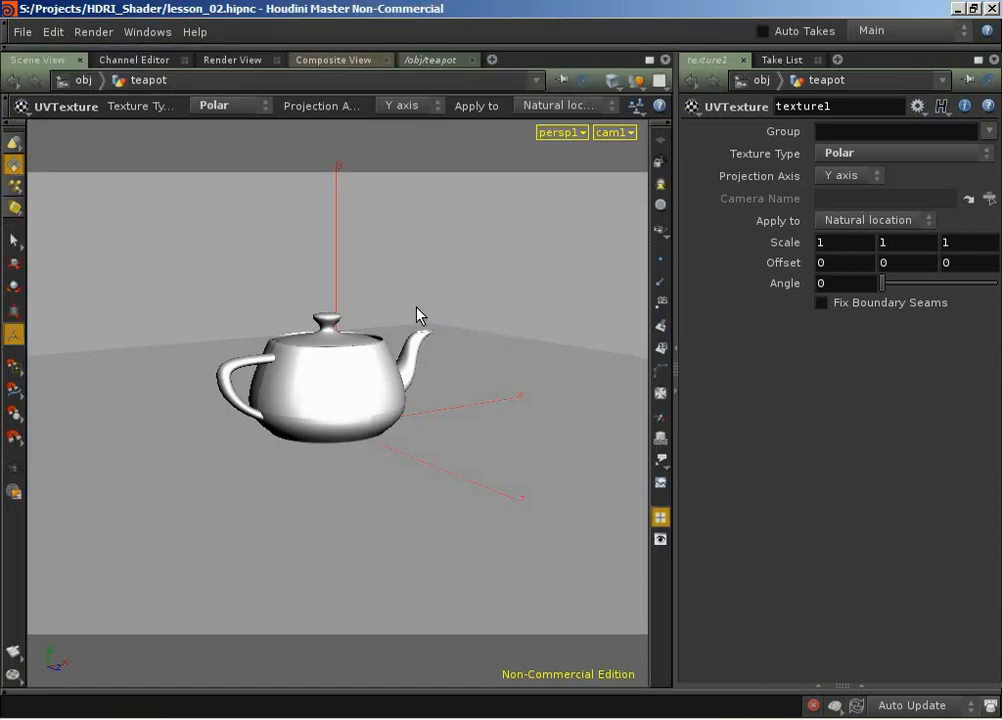
# Render the teapot scene from a top-down view to check the world-space diffuse lighting
pyautogui.press('Escape')
pyautogui.moveTo(418, 297); pyautogui.dragTo(213, 521)
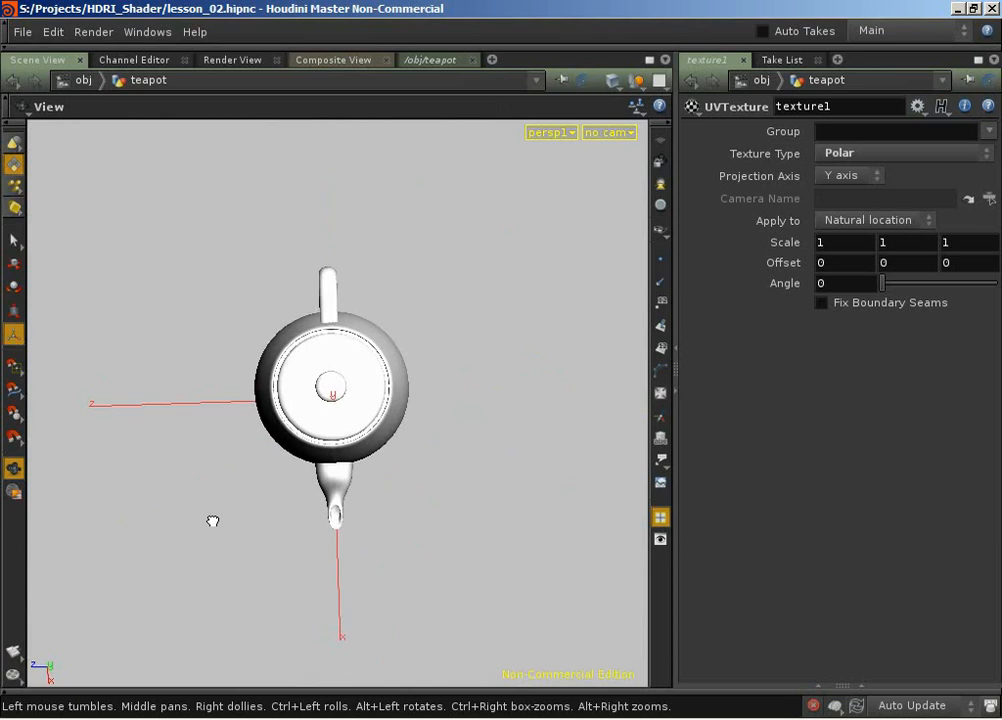
pyautogui.press('Return')
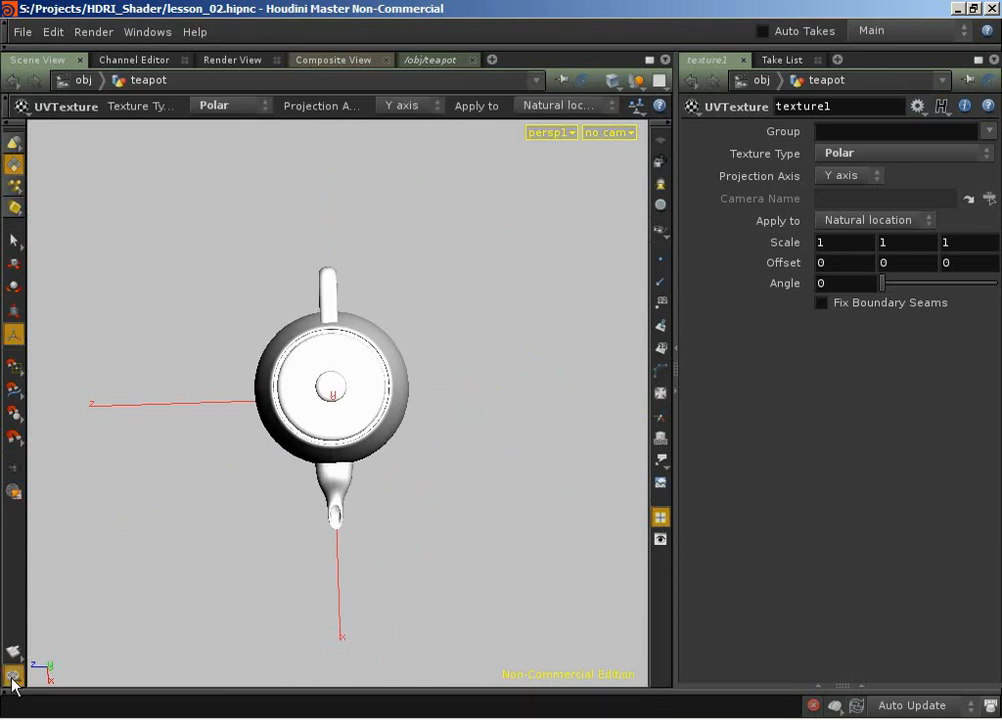
pyautogui.hotkey('alt', 'Tab')
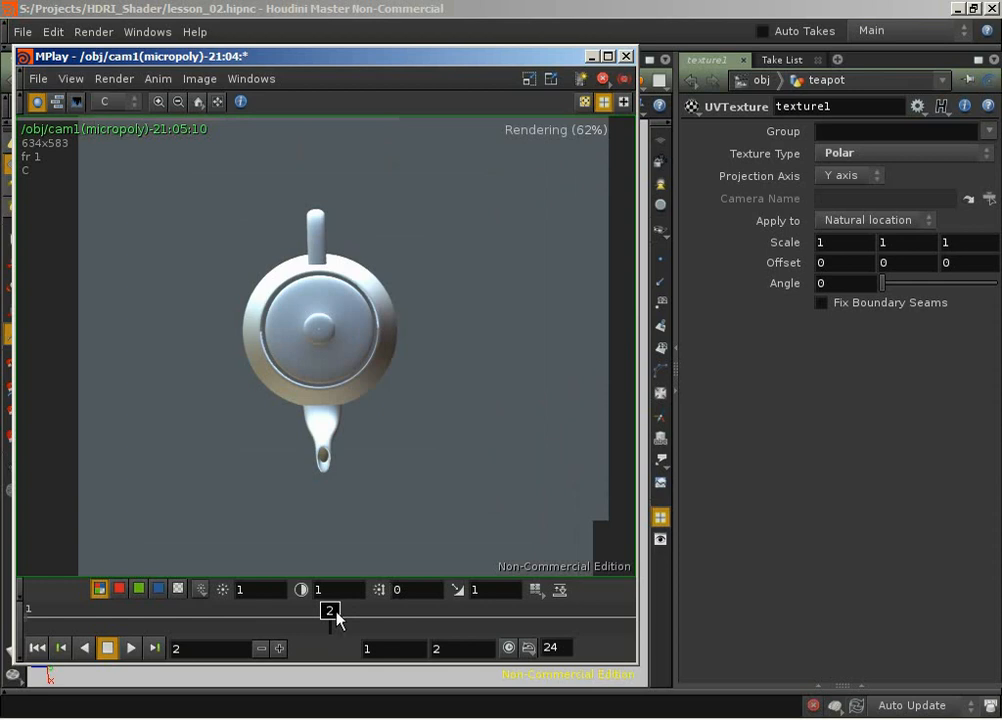
# Compare the top-down render with the cam1 render in the render window, and leave the cam1 image displayed
pyautogui.moveTo(333, 617)
pyautogui.mouseDown()
pyautogui.moveTo(197, 620)
pyautogui.moveTo(217, 621)
pyautogui.moveTo(167, 632)
pyautogui.moveTo(242, 629)
pyautogui.moveTo(49, 627)
pyautogui.moveTo(330, 624)
pyautogui.moveTo(140, 622)
pyautogui.moveTo(335, 626)
pyautogui.moveTo(445, 641)
pyautogui.moveTo(331, 628)
pyautogui.moveTo(441, 628)
pyautogui.mouseUp()
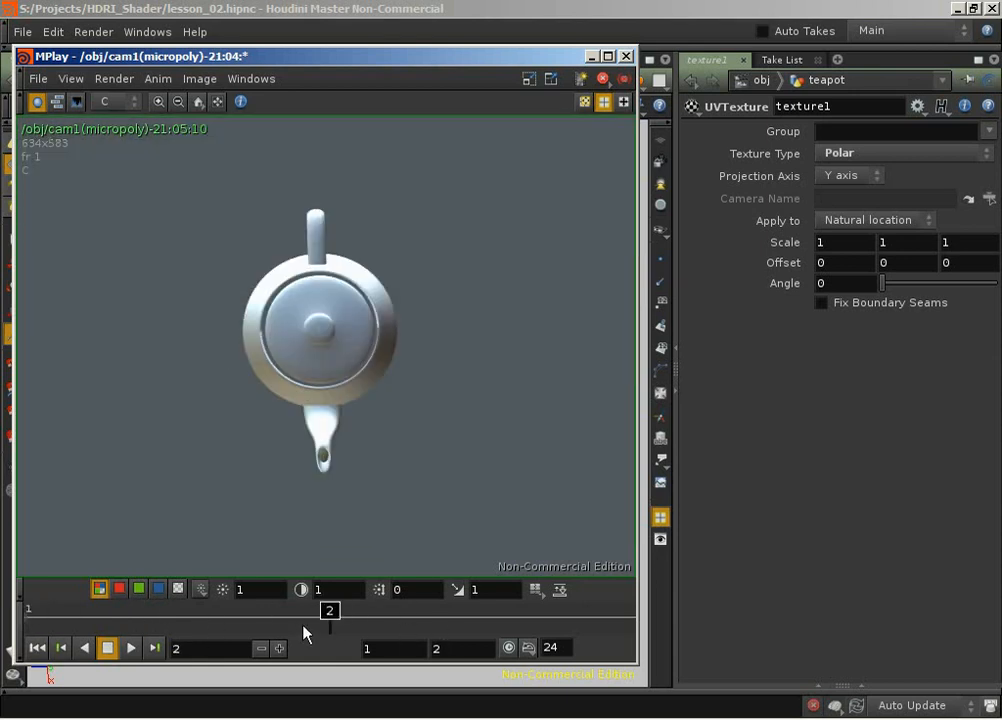
pyautogui.moveTo(306, 632)
pyautogui.mouseDown()
pyautogui.moveTo(262, 619)
pyautogui.moveTo(98, 626)
pyautogui.moveTo(291, 628)
pyautogui.mouseUp()
pyautogui.click(199, 78)
pyautogui.click(228, 180)
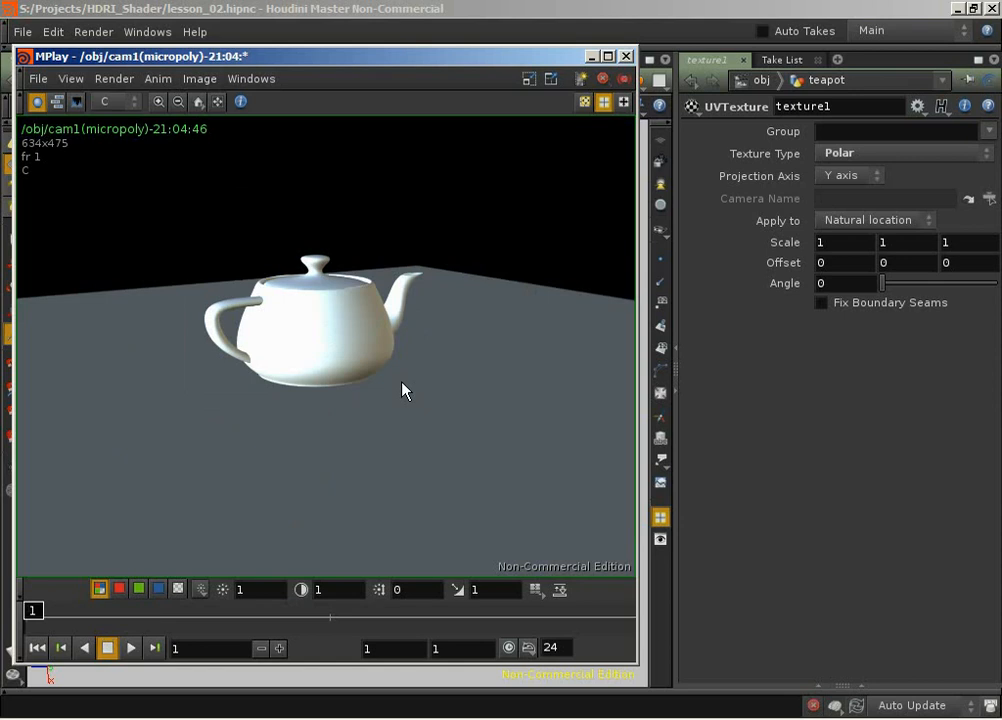
# Start saving the displayed cam1 render frame and choose S:/Projects/HDRI_Shader/ as its destination folder
pyautogui.click(38, 78)
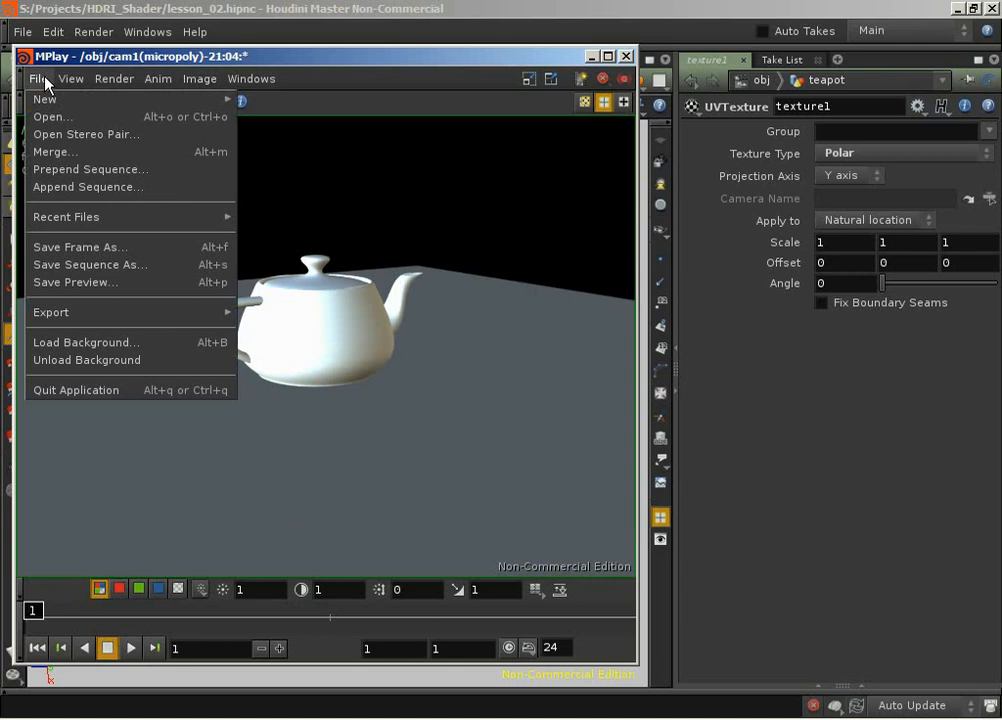
pyautogui.click(90, 247)
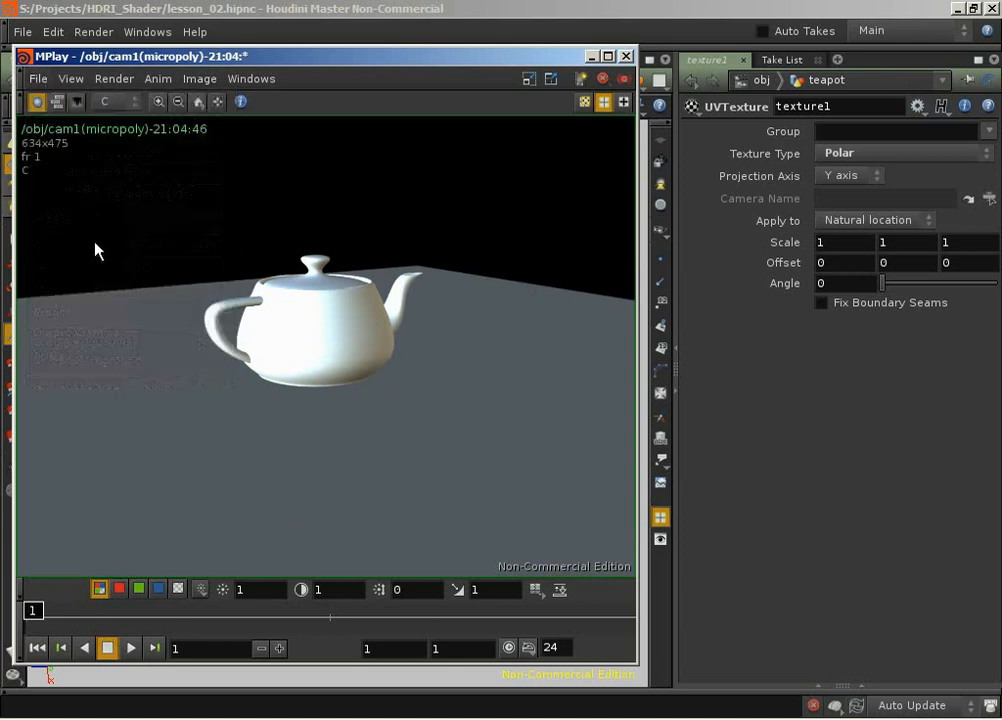
pyautogui.click(374, 106)
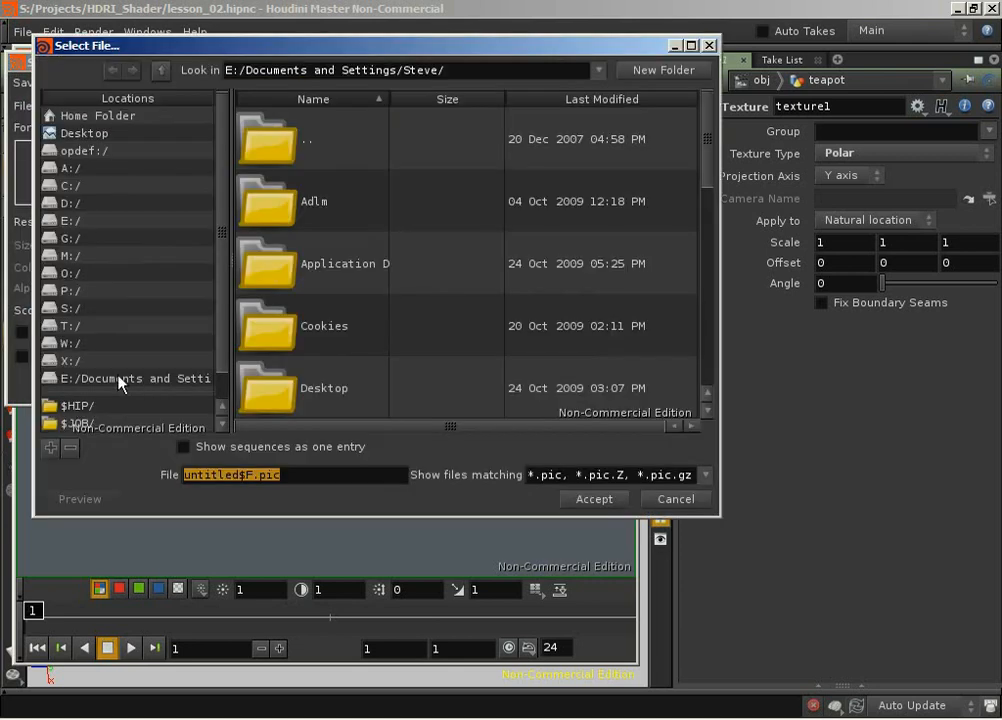
pyautogui.click(72, 405)
pyautogui.click(275, 77)
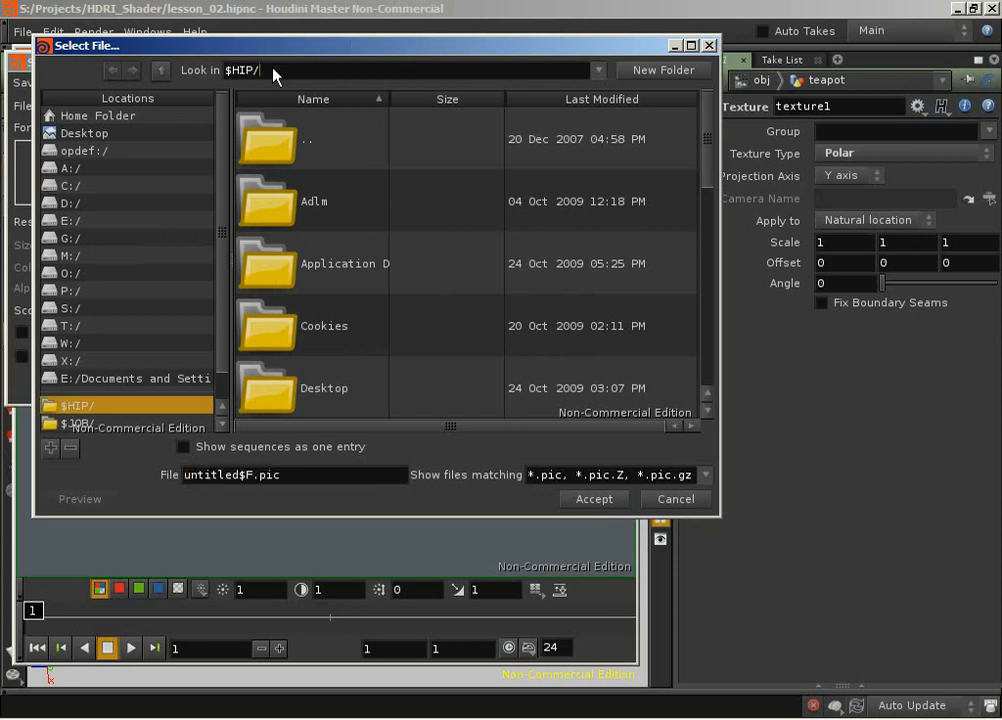
pyautogui.doubleClick(275, 77)
pyautogui.write('S:/Projects/')
pyautogui.press('Return')
pyautogui.doubleClick(275, 208)
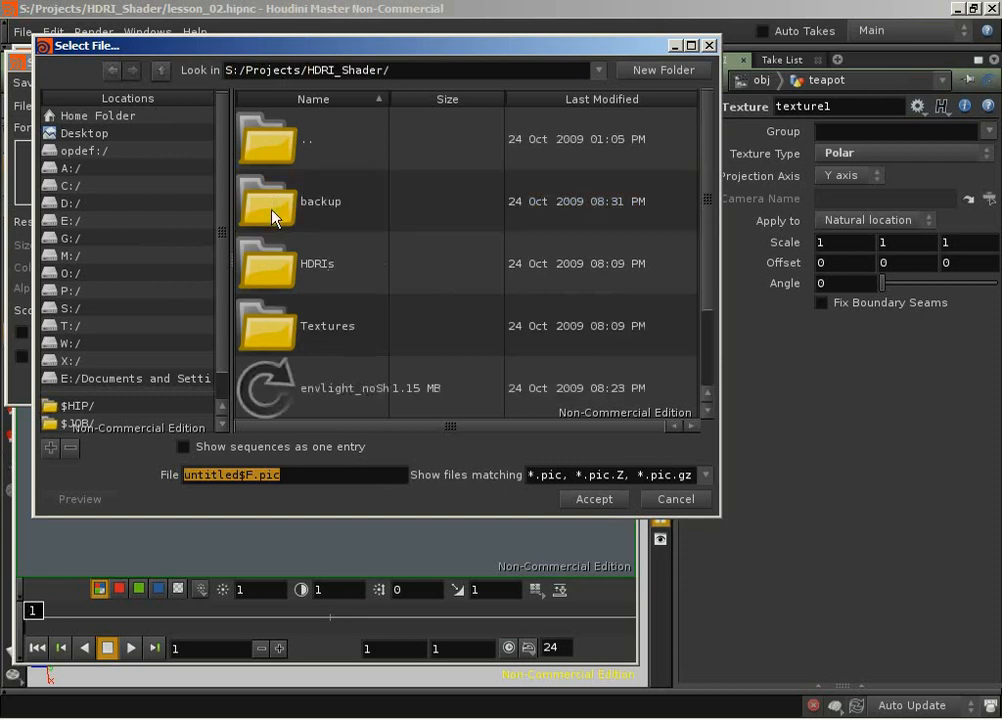
# Name the image file diffuseLight.pic and save the frame with the default format and resolution settings
pyautogui.hotkey('shift', 'Left')
pyautogui.hotkey('shift', 'Left')
pyautogui.hotkey('shift', 'Left')
pyautogui.hotkey('shift', 'Left')
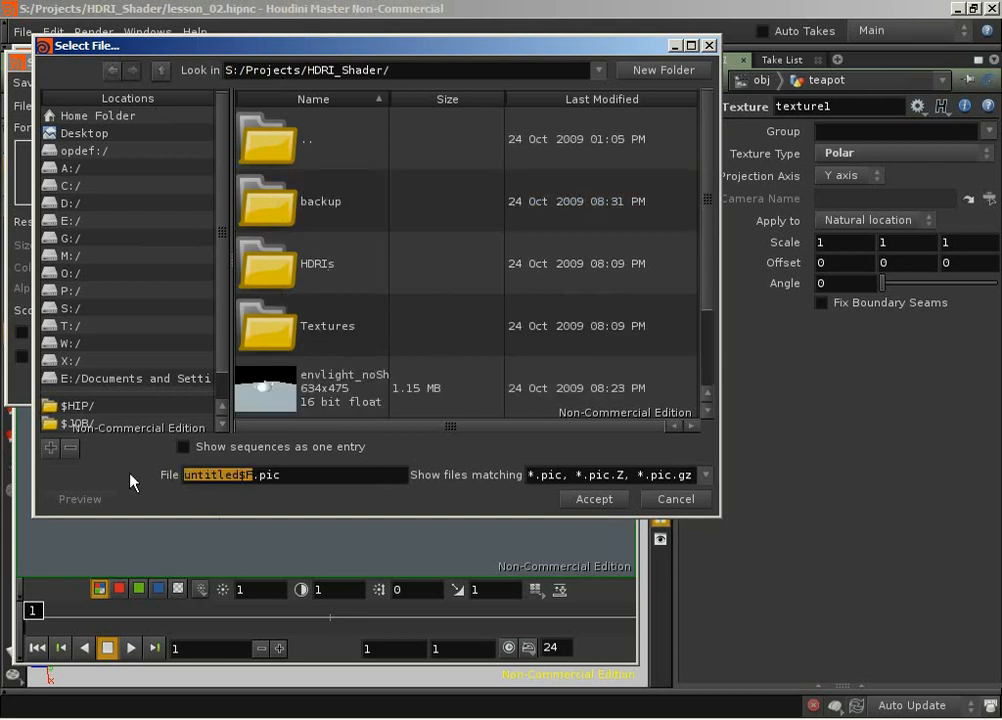
pyautogui.write('diffuseLight')
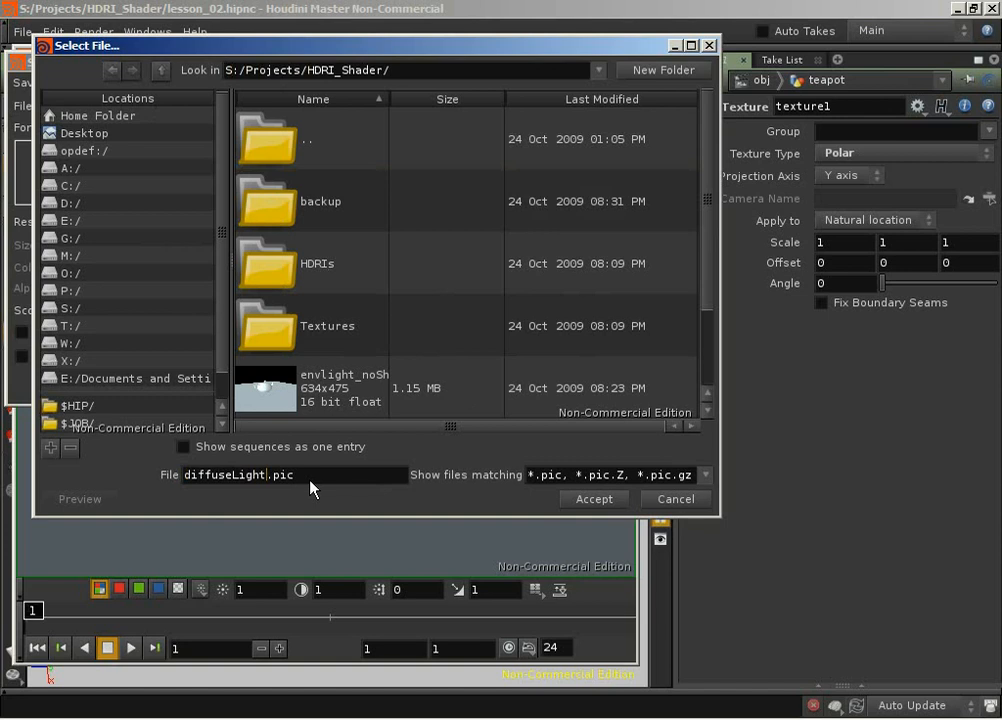
pyautogui.click(594, 499)
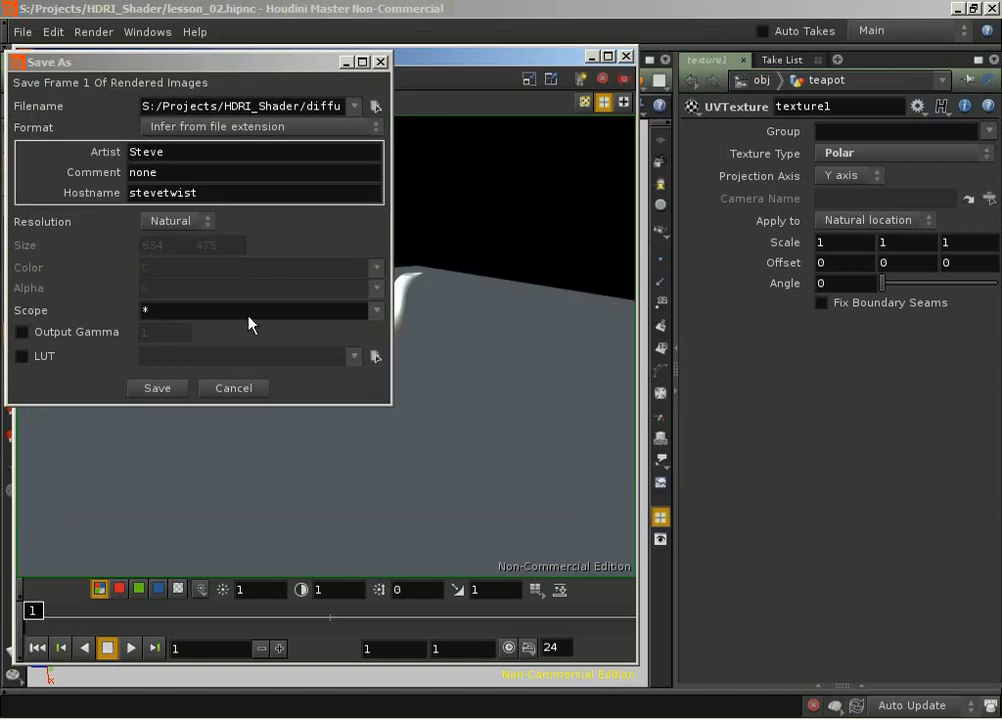
pyautogui.click(186, 390)
pyautogui.click(268, 416)
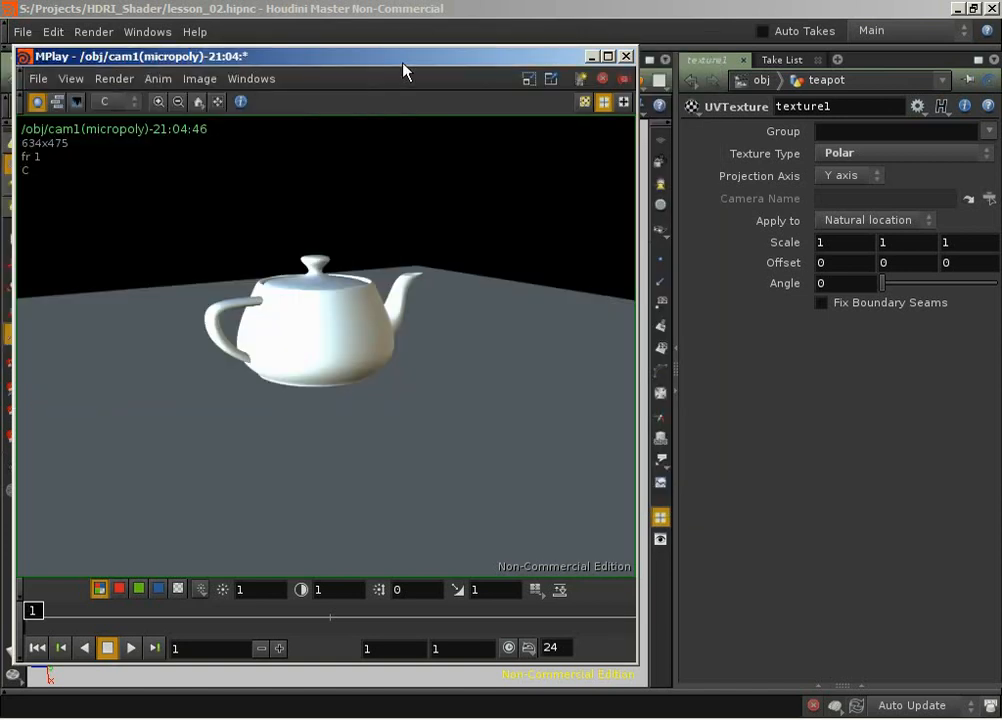
# Switch to whiteboard.psd in Photoshop, hide Layer 9 and show Layer 8 with the diffuse shading diagram
pyautogui.moveTo(405, 70); pyautogui.dragTo(421, 41)
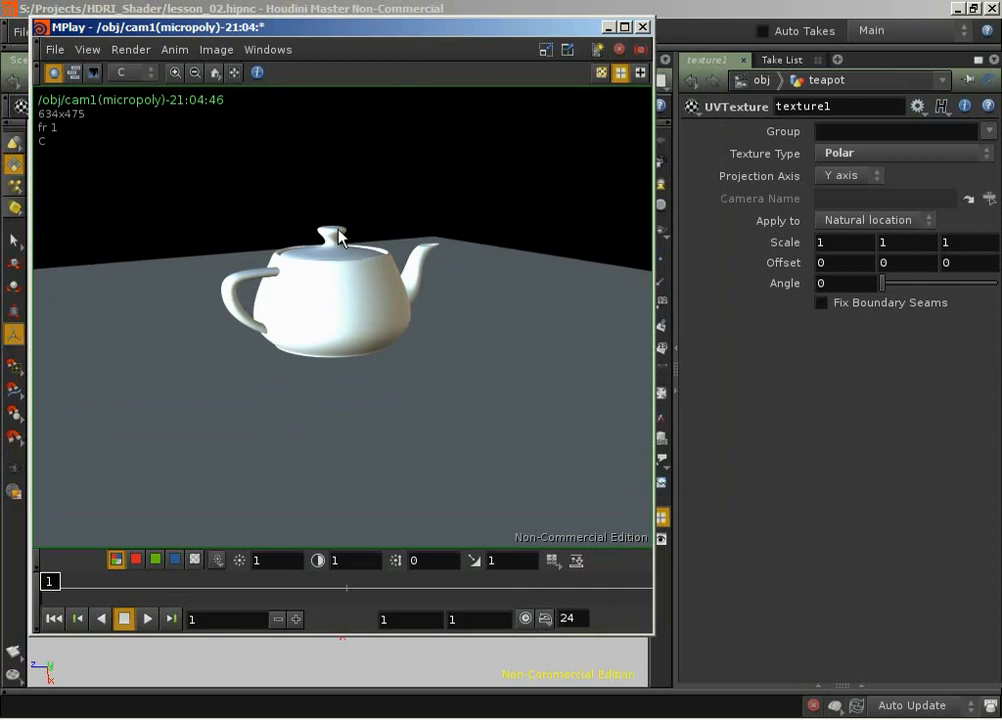
pyautogui.click(360, 718)
pyautogui.click(649, 12)
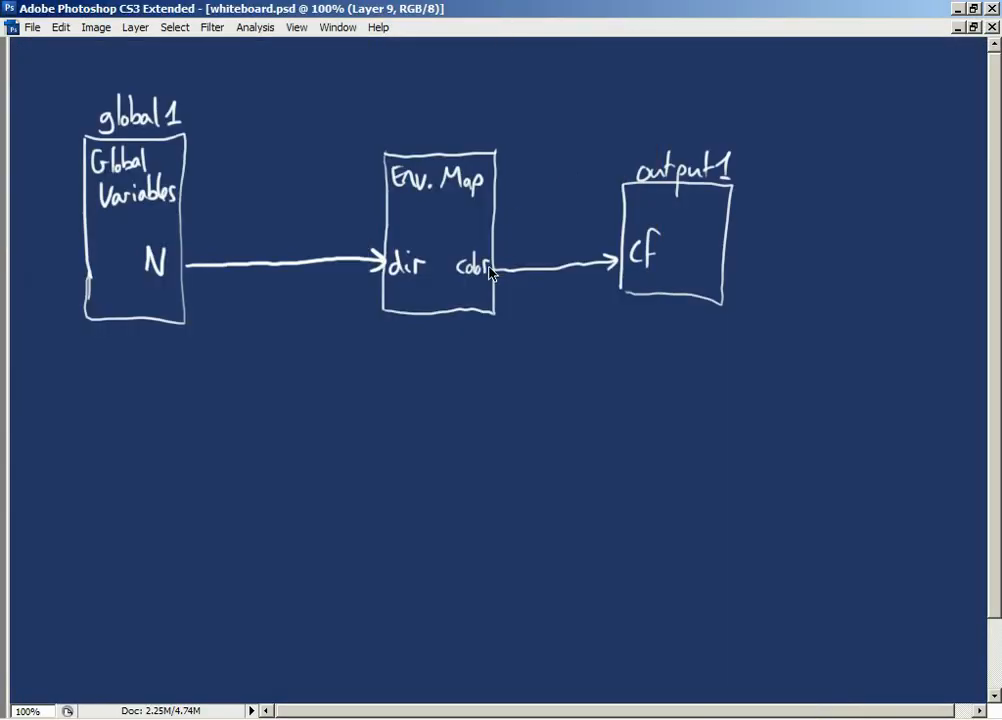
pyautogui.press('Tab')
pyautogui.click(805, 144)
pyautogui.click(804, 176)
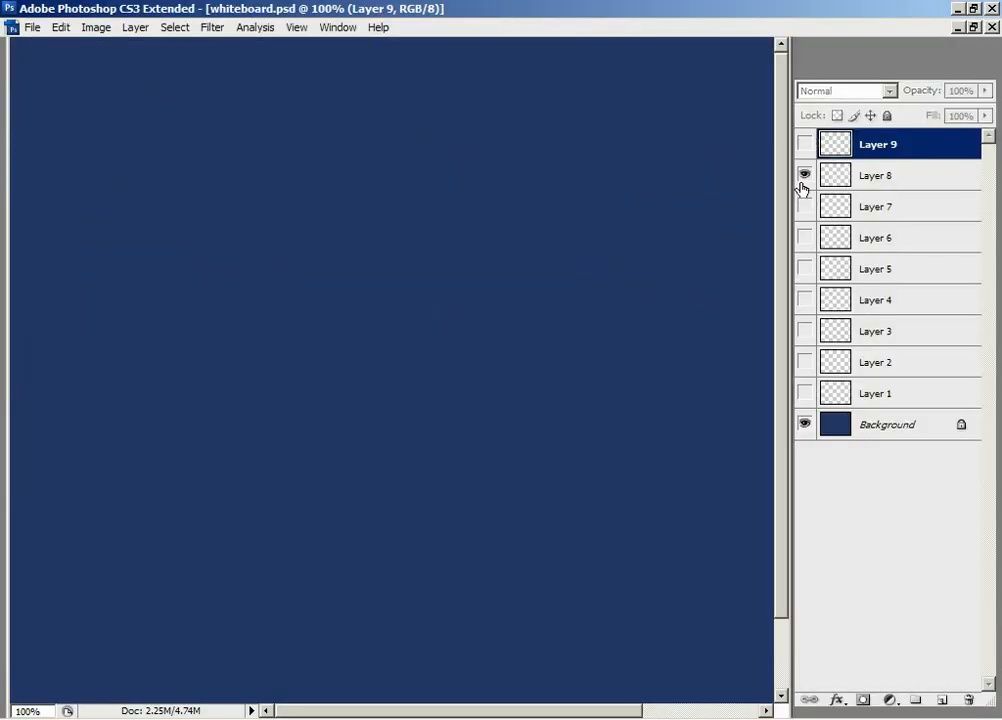
pyautogui.press('Tab')
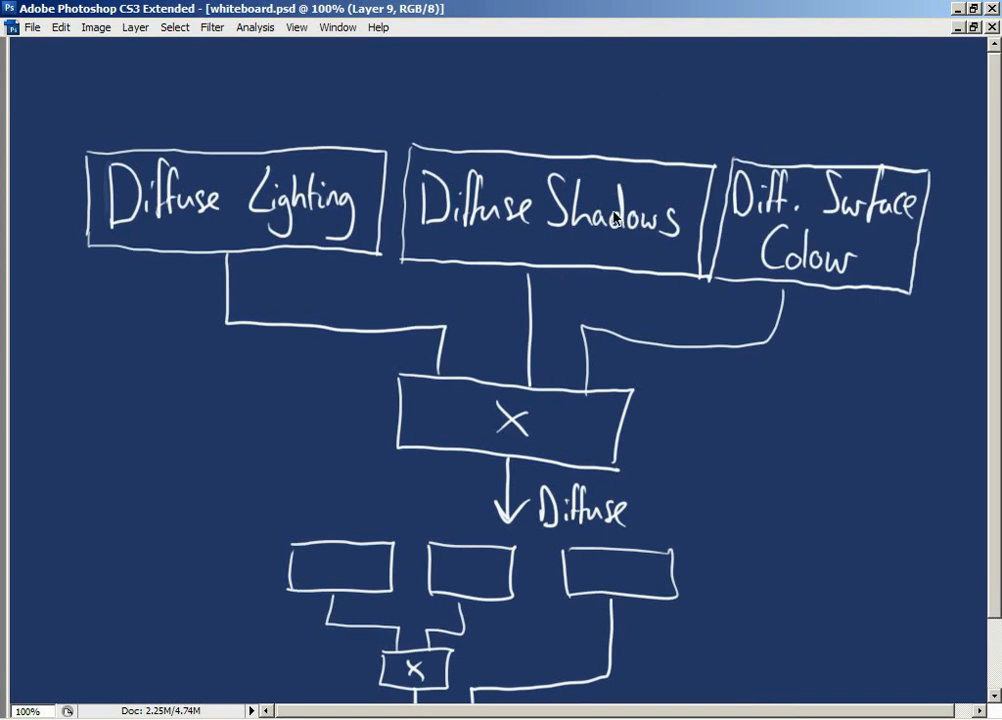